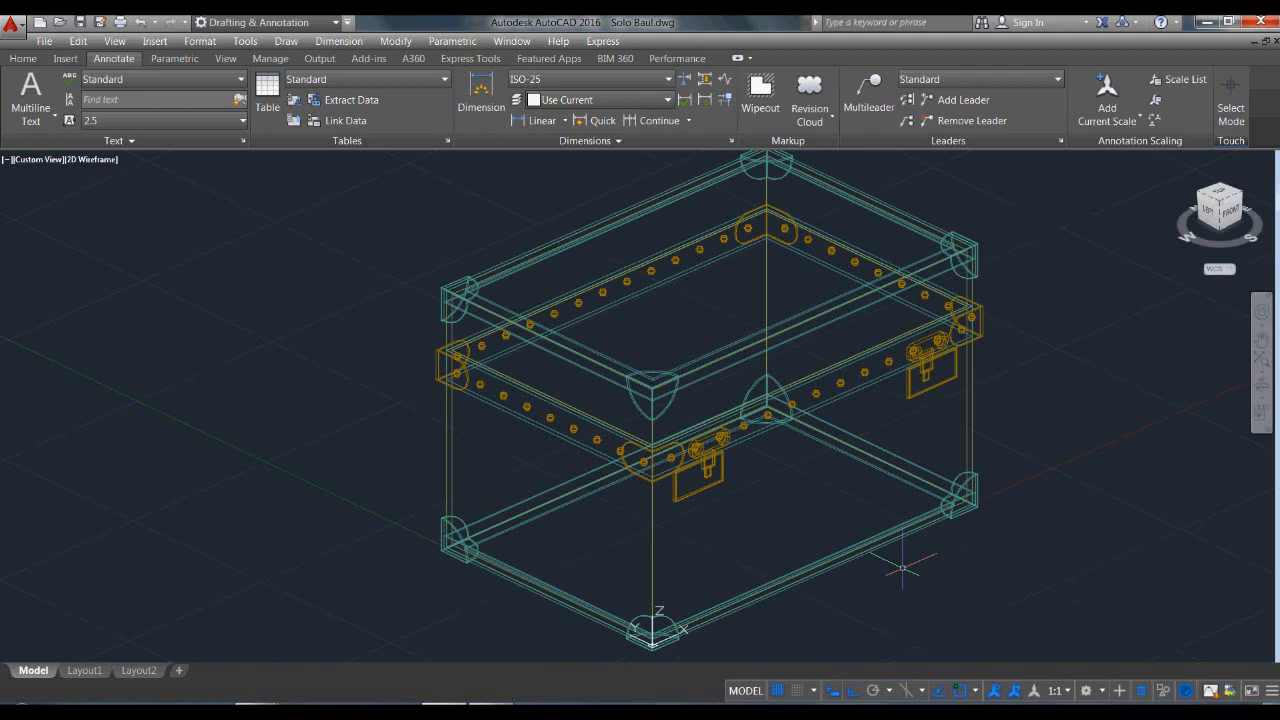
Switch the trunk drawing to the preset Top view.
key("Return")
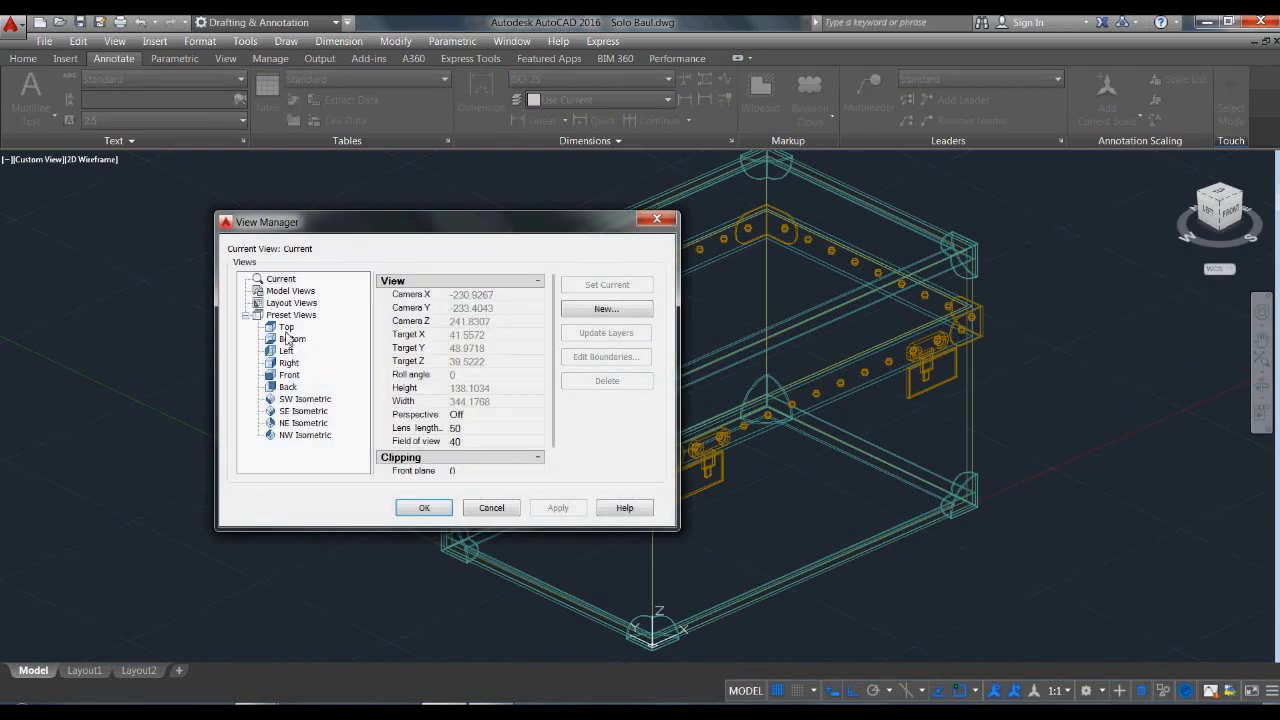
left_click(286, 327)
left_click(424, 507)
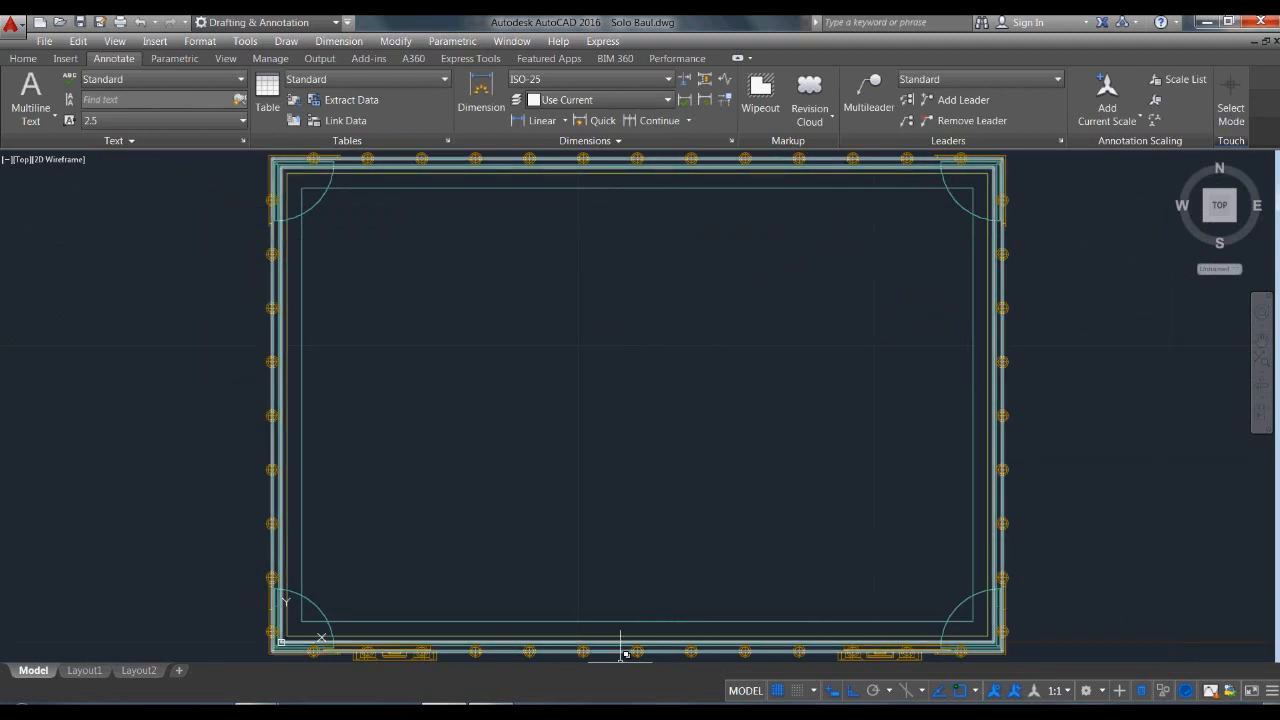
Switch to 3ds Max and import Solo Baul.dwg into the Baul.max scene, keeping the offered DWG import options.
left_click(490, 711)
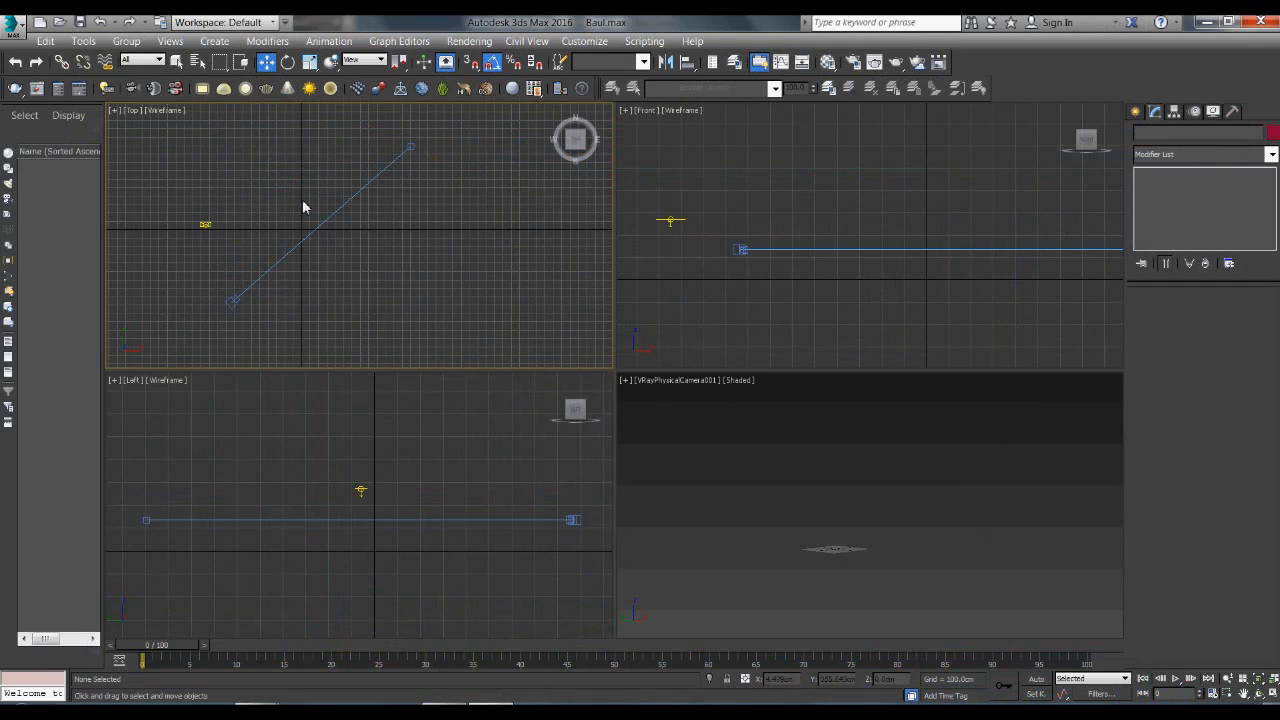
scroll(294, 209, "up", 2)
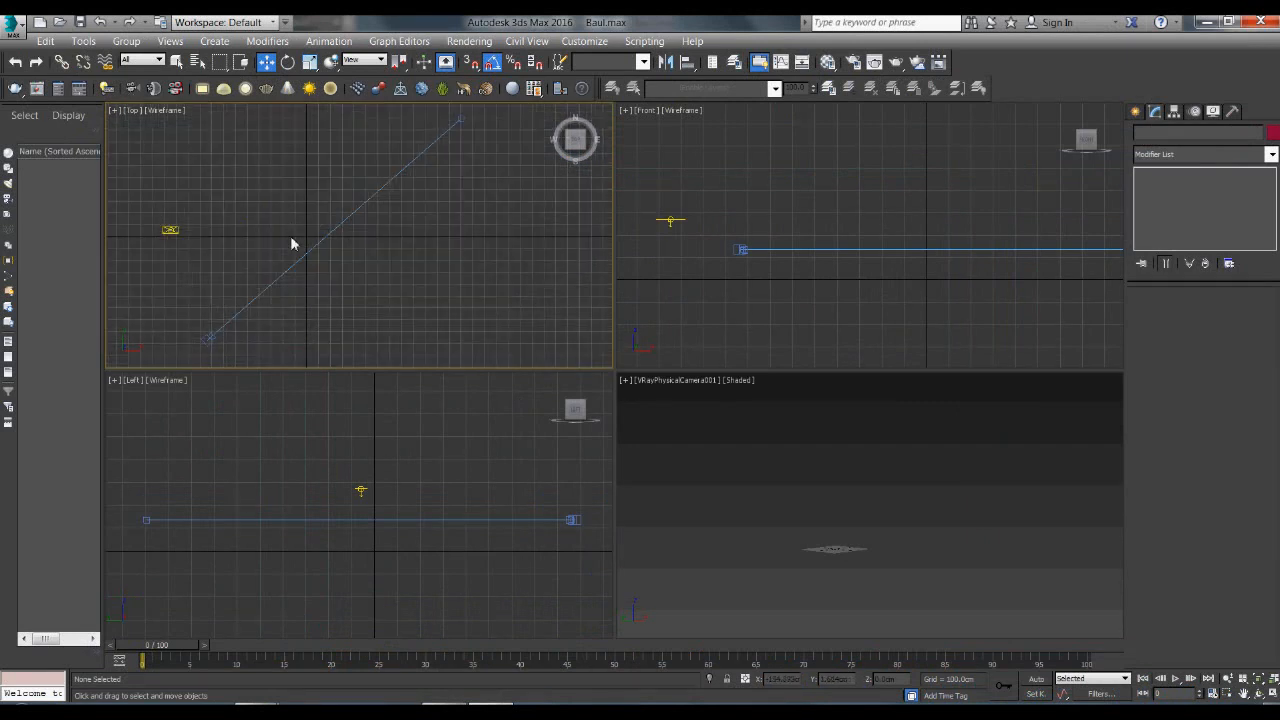
left_click(18, 28)
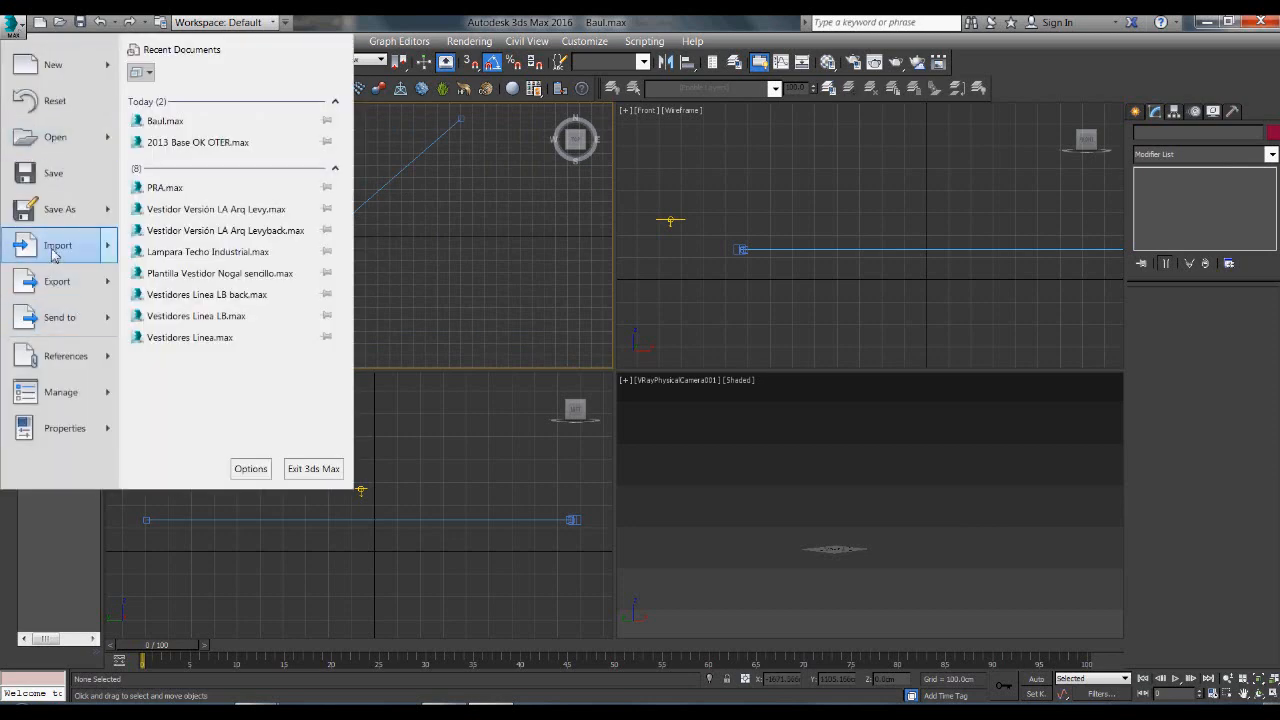
left_click(55, 250)
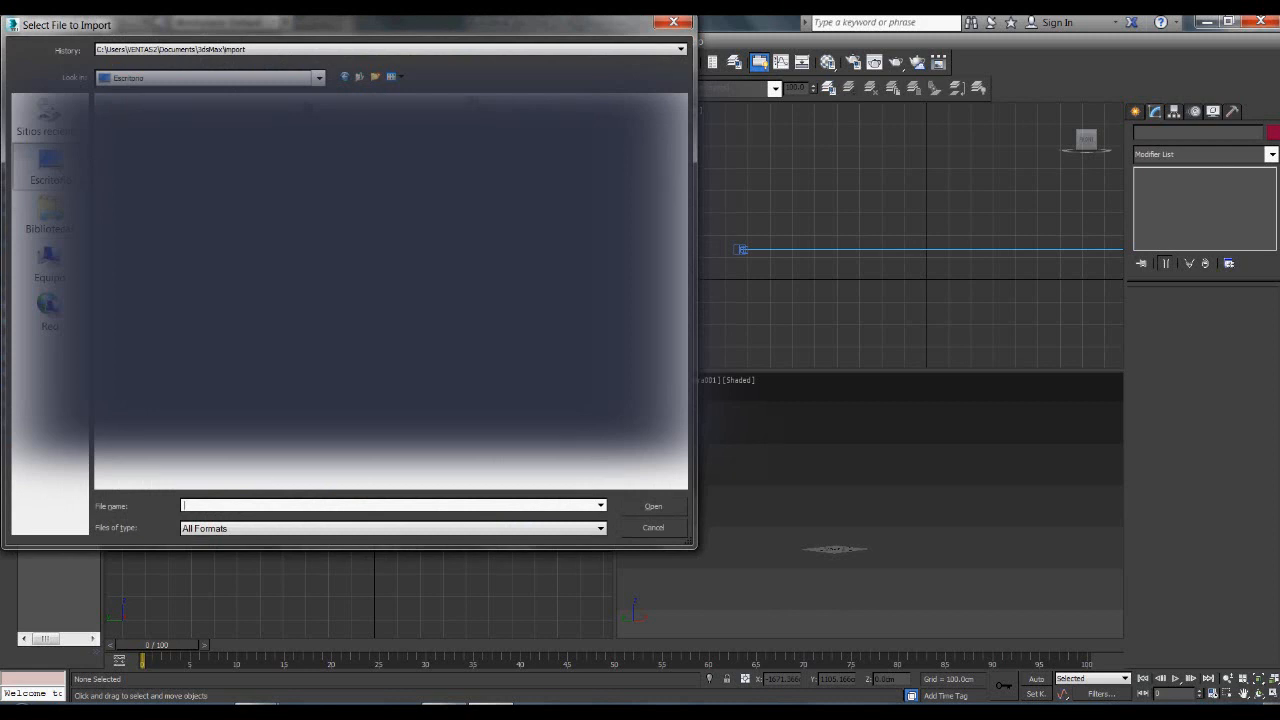
double_click(361, 238)
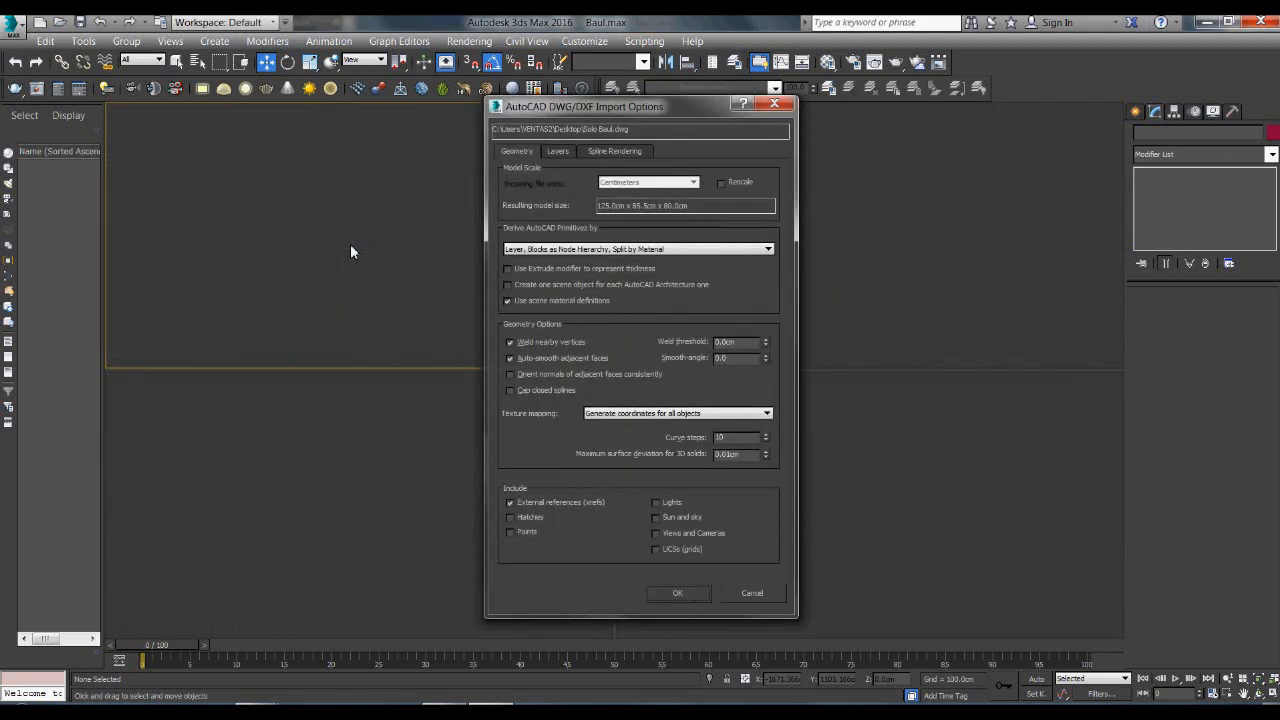
left_click(678, 593)
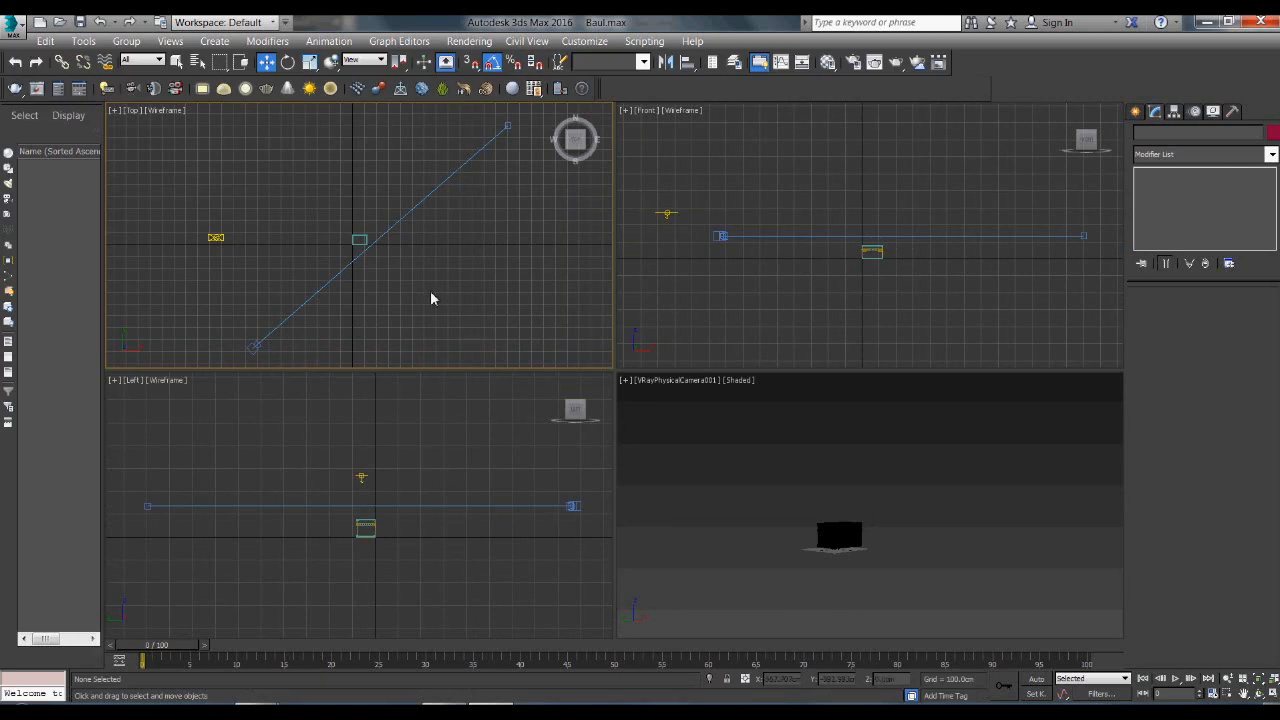
Move the VRay camera's target closer to the trunk in the Top view, to about X 322 cm, Y 406 cm.
left_click(507, 130)
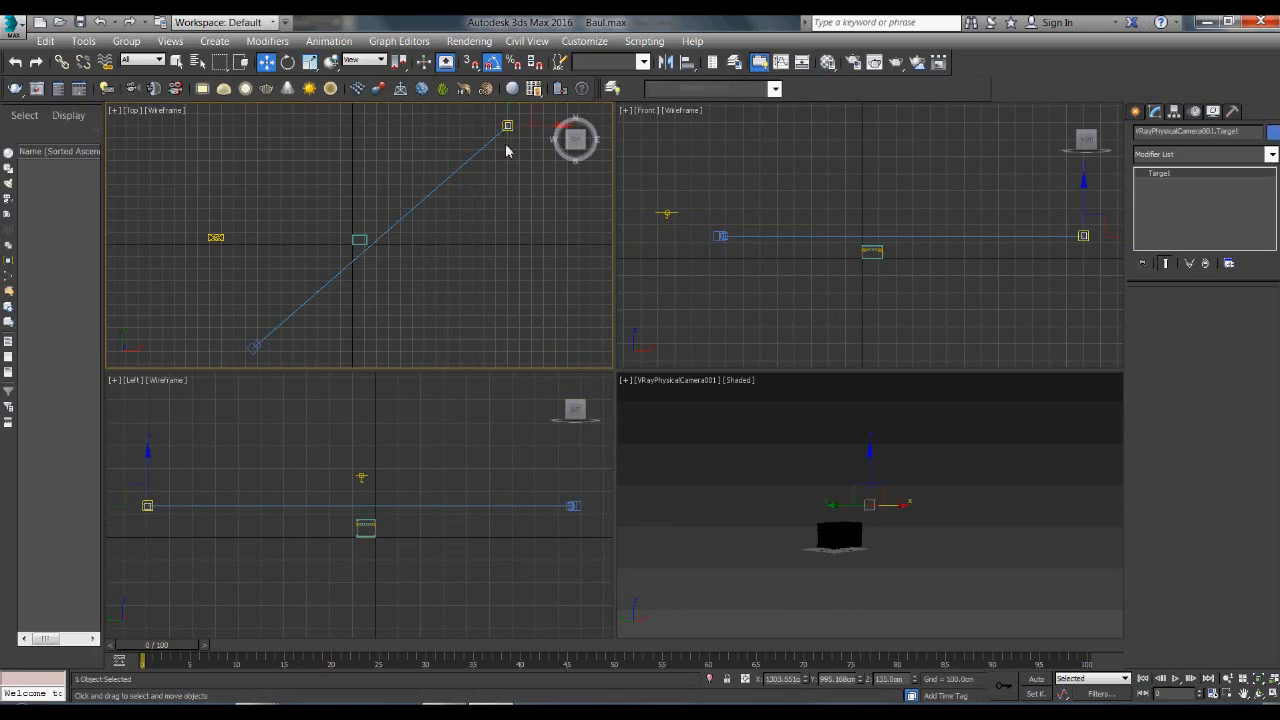
middle_click_drag(497, 186, 461, 261)
left_click_drag(470, 183, 470, 253)
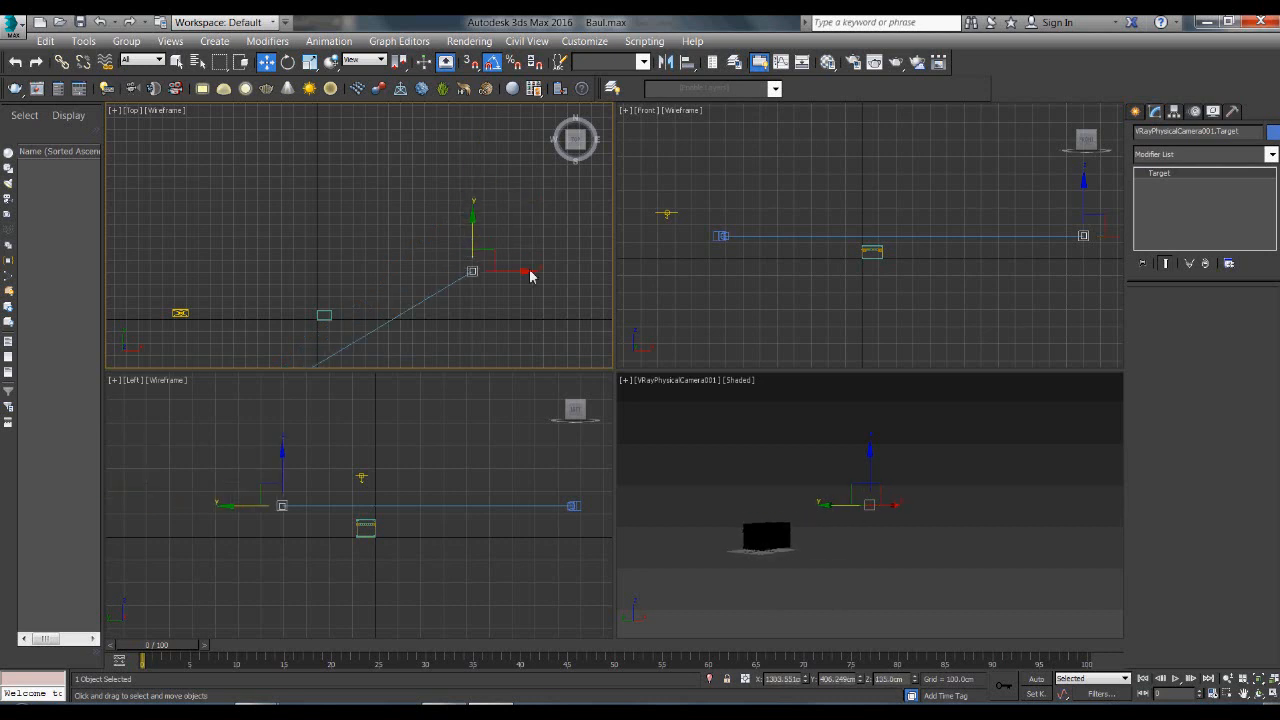
left_click_drag(531, 283, 409, 287)
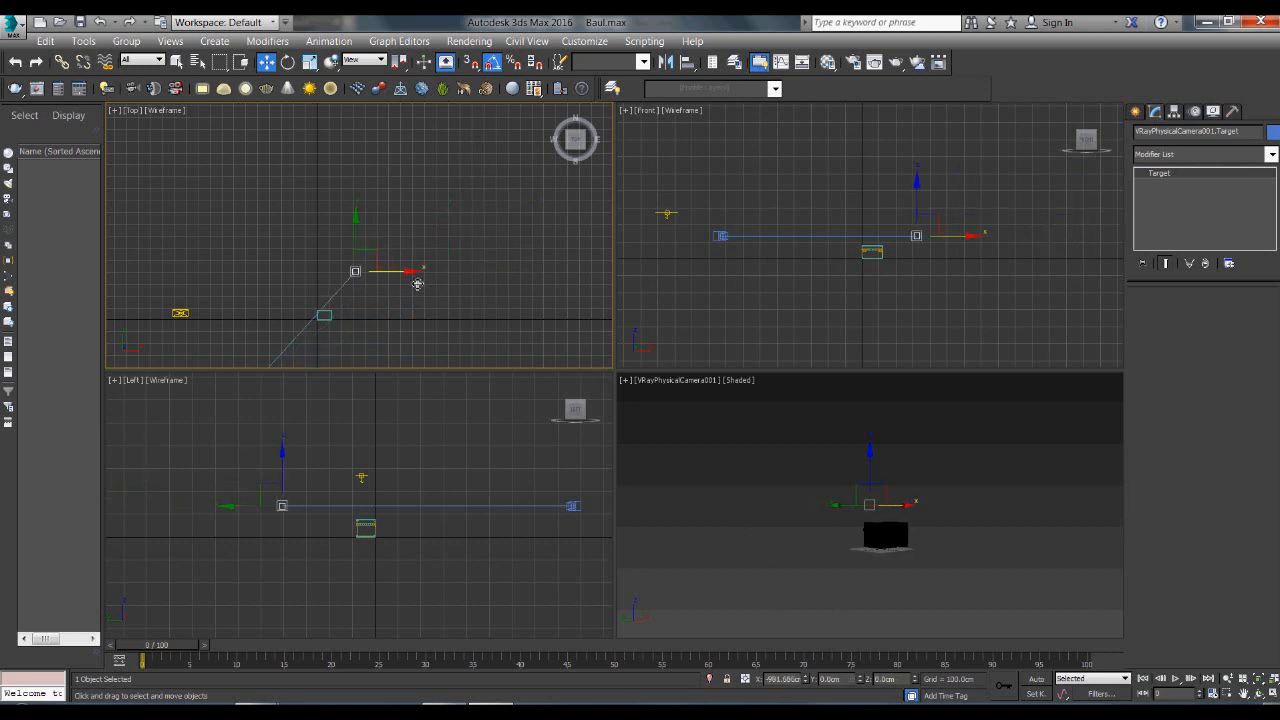
Bring the VRay camera closer to the trunk in the Top view and shift its target along X to about 512 cm.
middle_click_drag(397, 300, 471, 203)
left_click(303, 335)
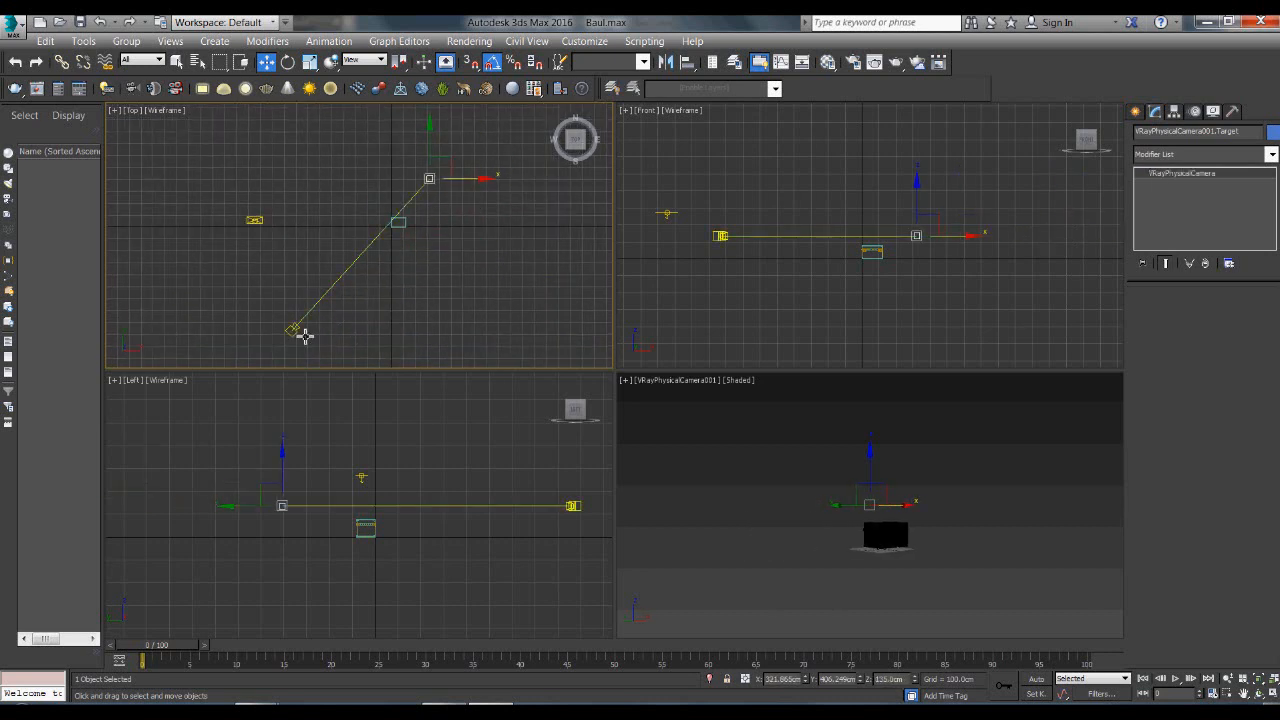
left_click_drag(348, 347, 381, 253)
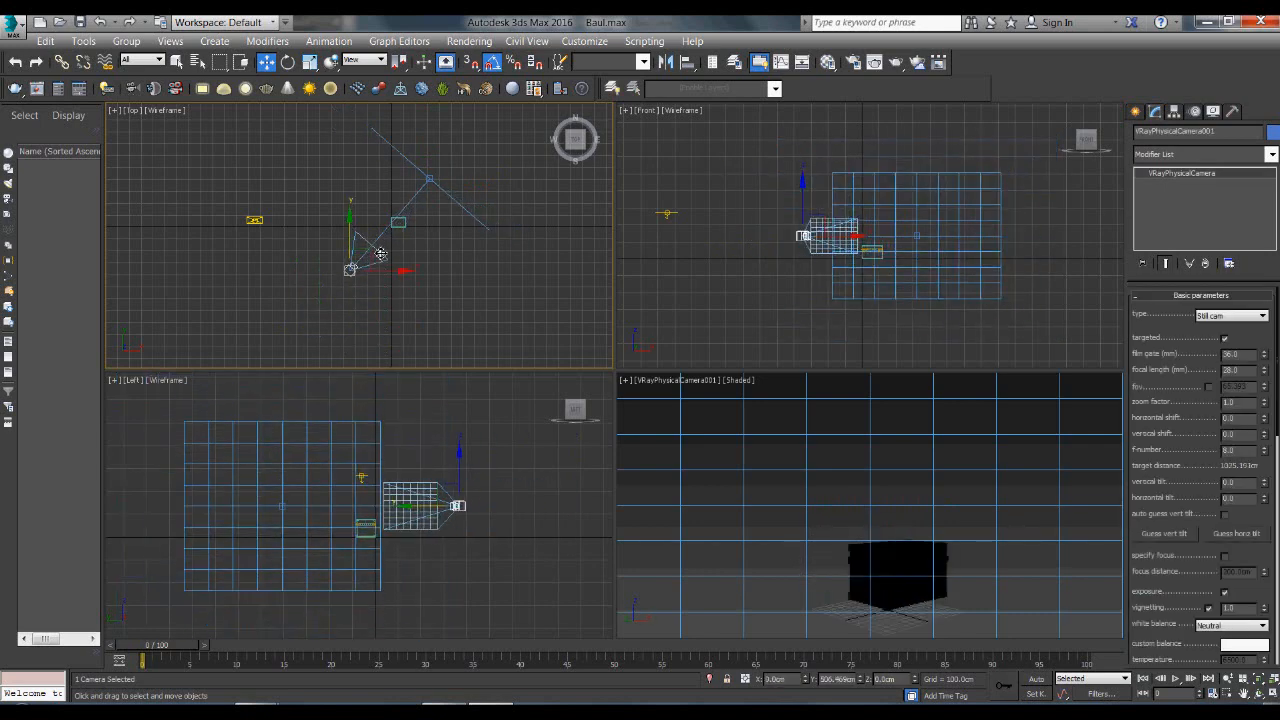
left_click(452, 167)
left_click(432, 180)
left_click_drag(461, 182, 483, 185)
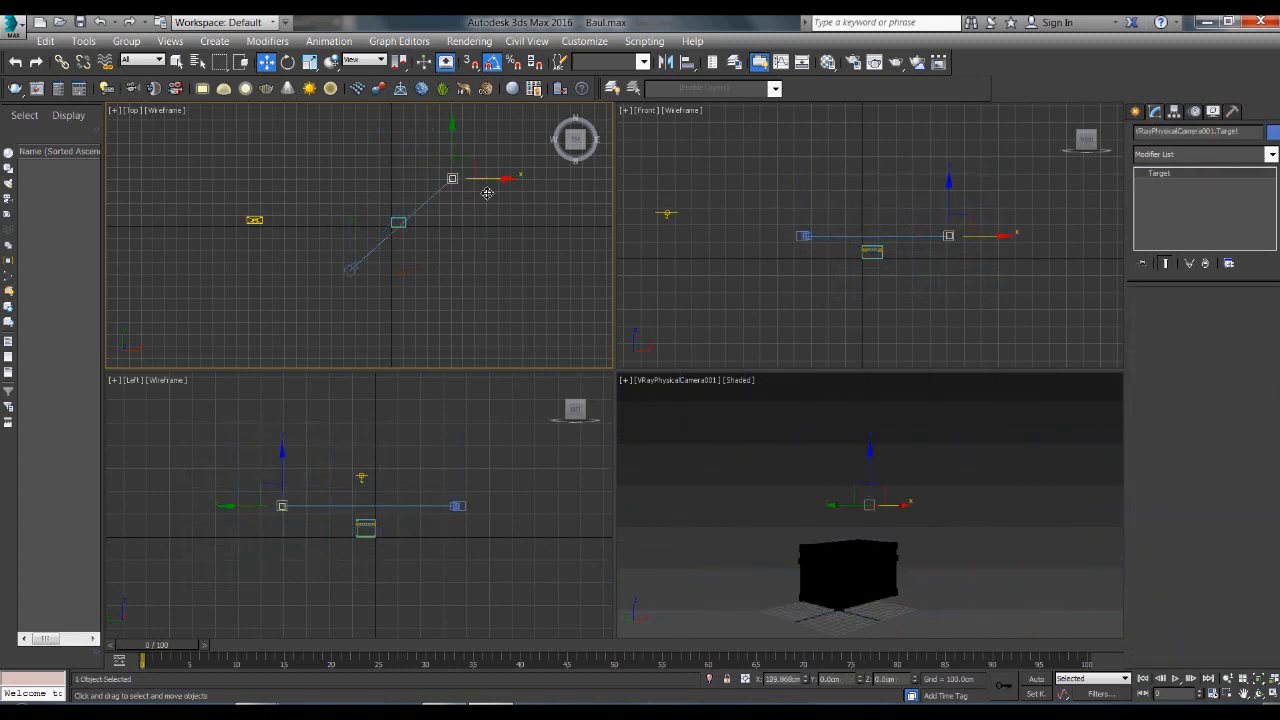
Apply a UVW Map modifier with Box mapping and Real-World Map Size to the object on layer BAUL MATERIAL 1.
left_click(734, 62)
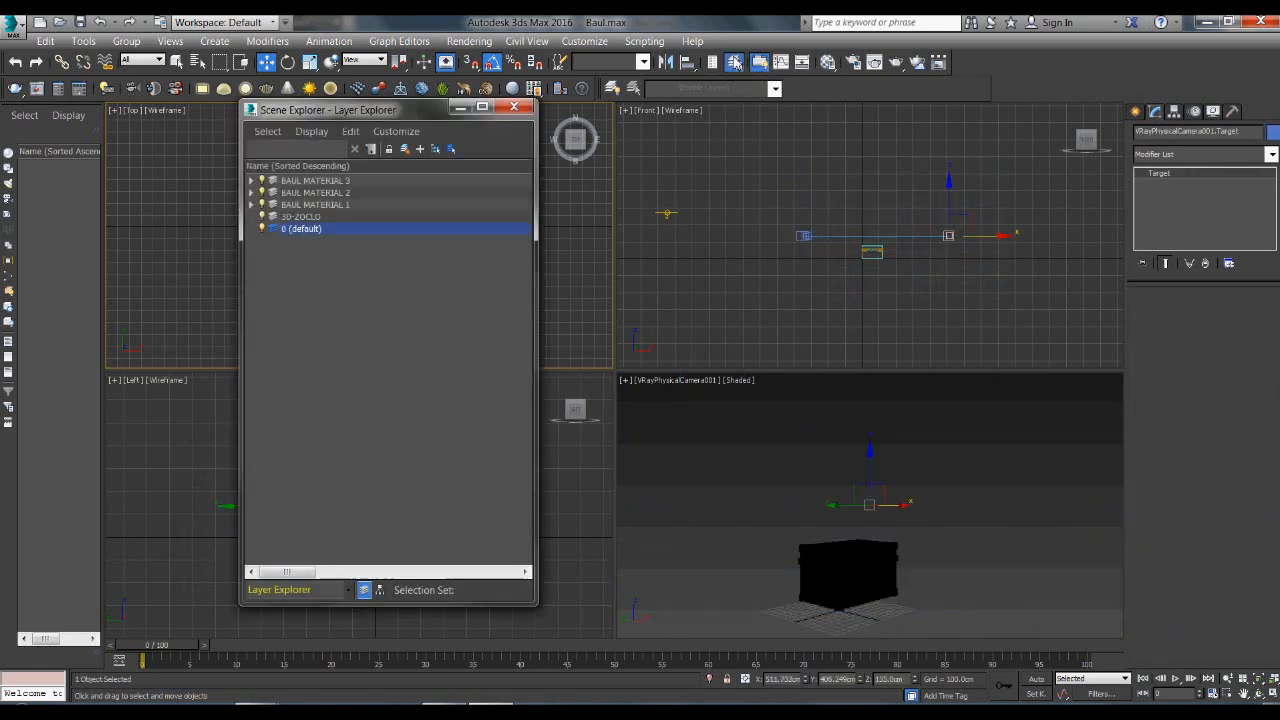
left_click(318, 205)
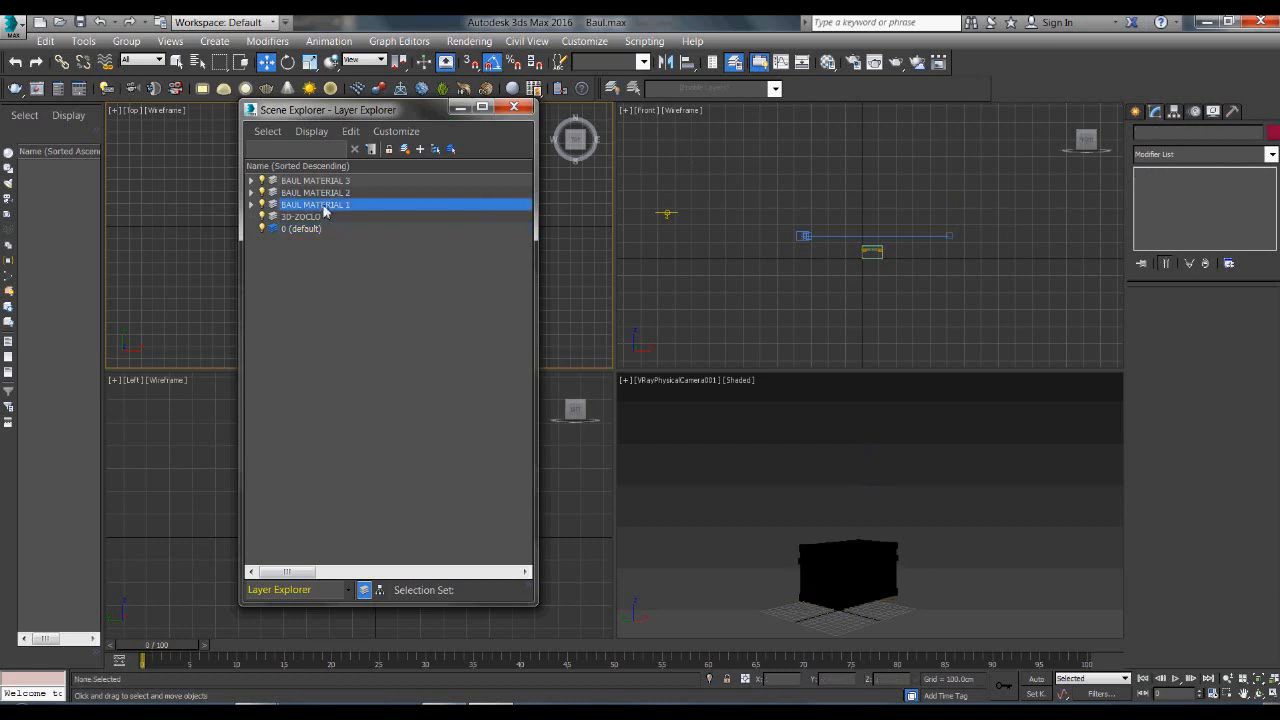
left_click(435, 149)
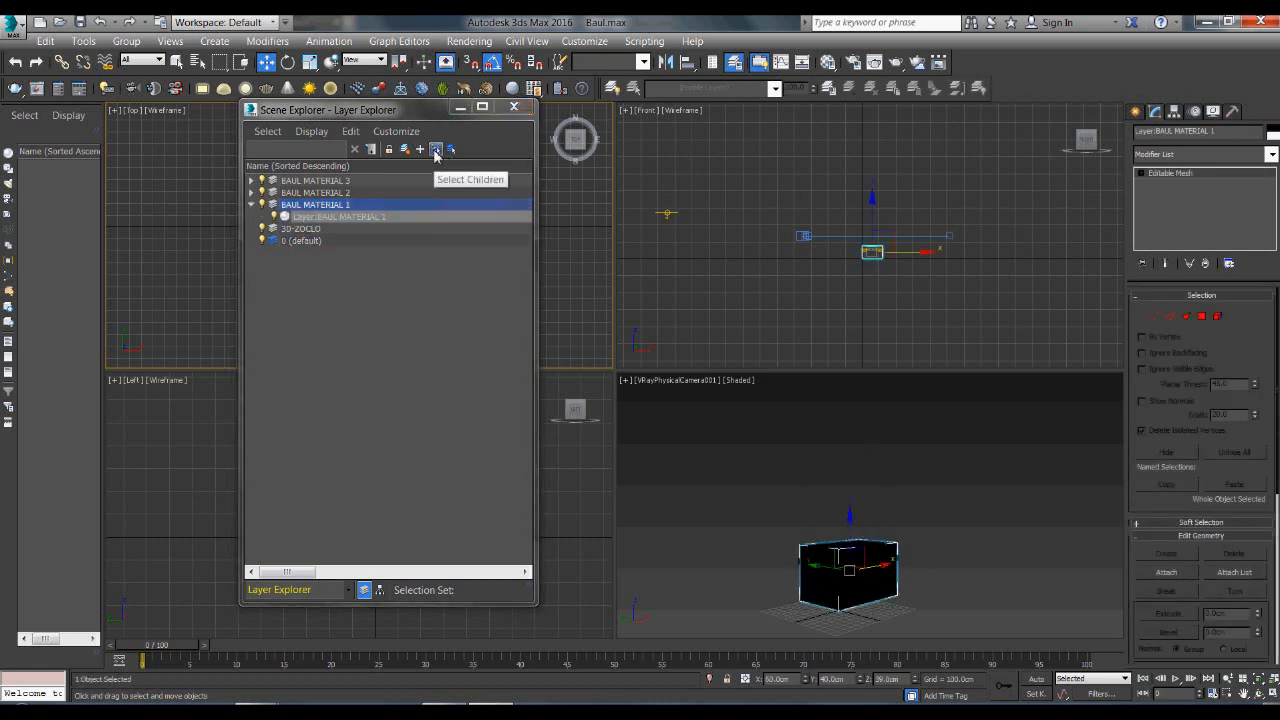
left_click(1272, 157)
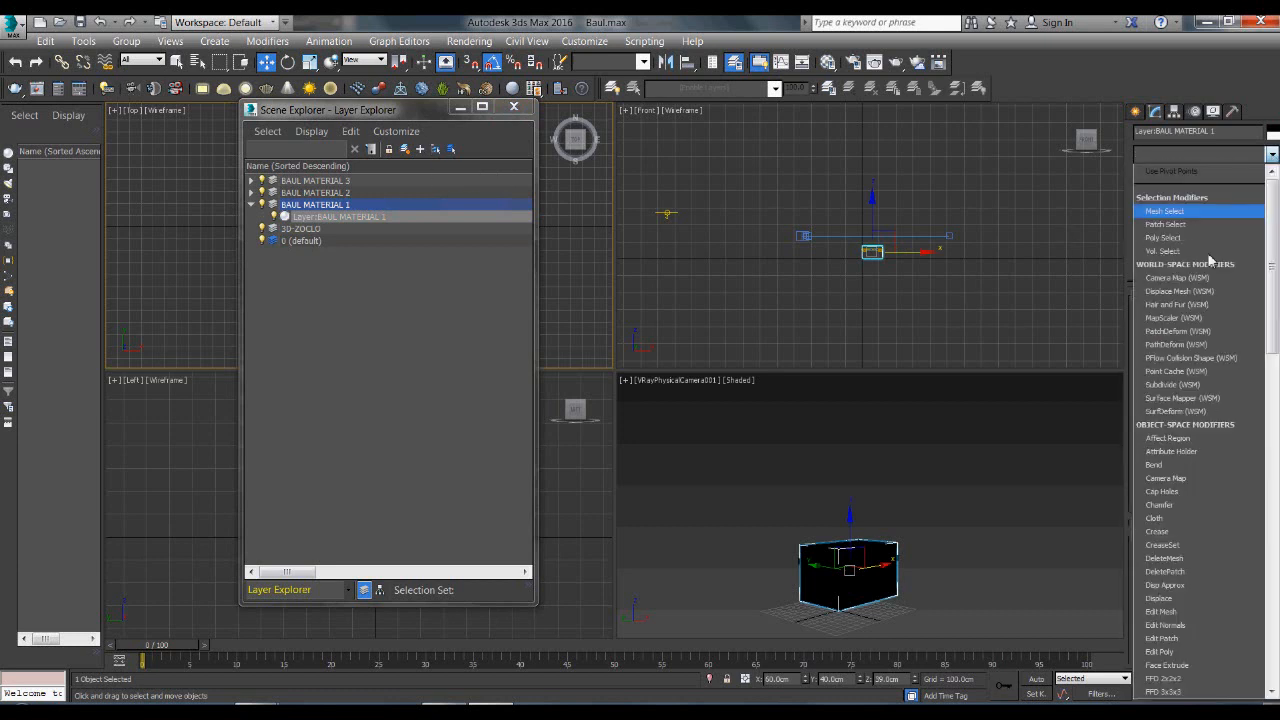
key("u")
key("u")
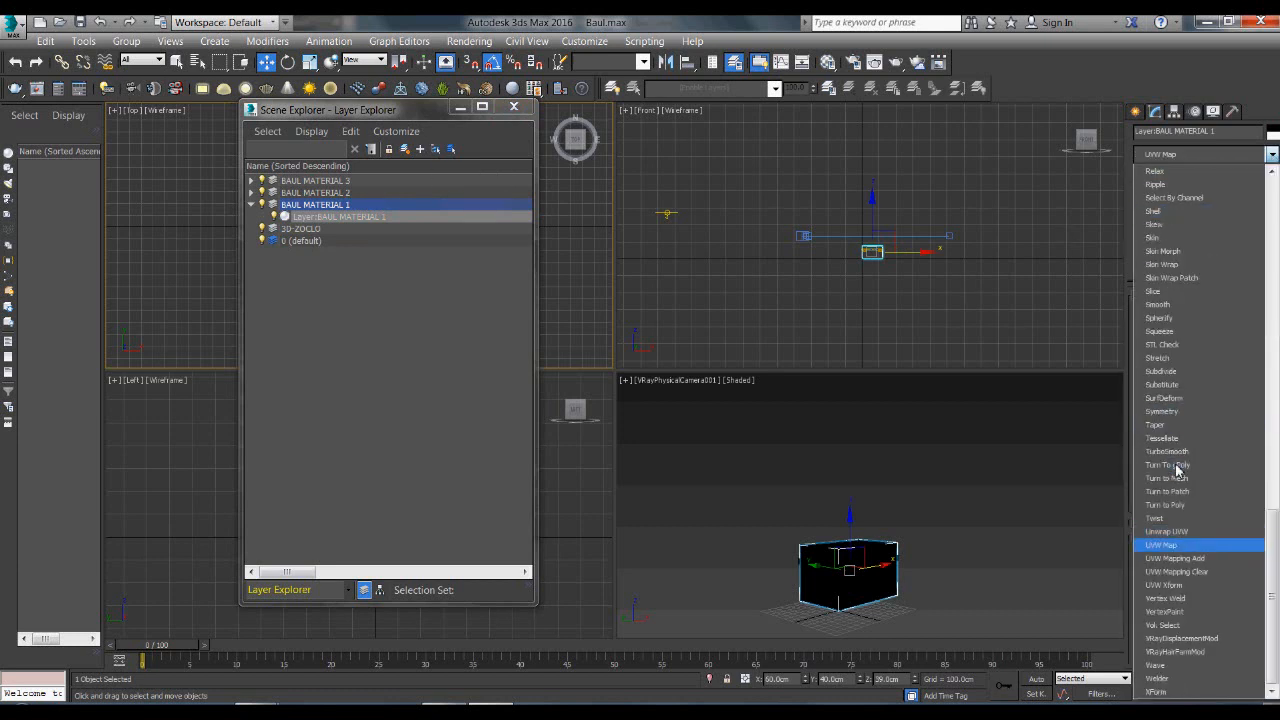
key("Return")
left_click(1164, 384)
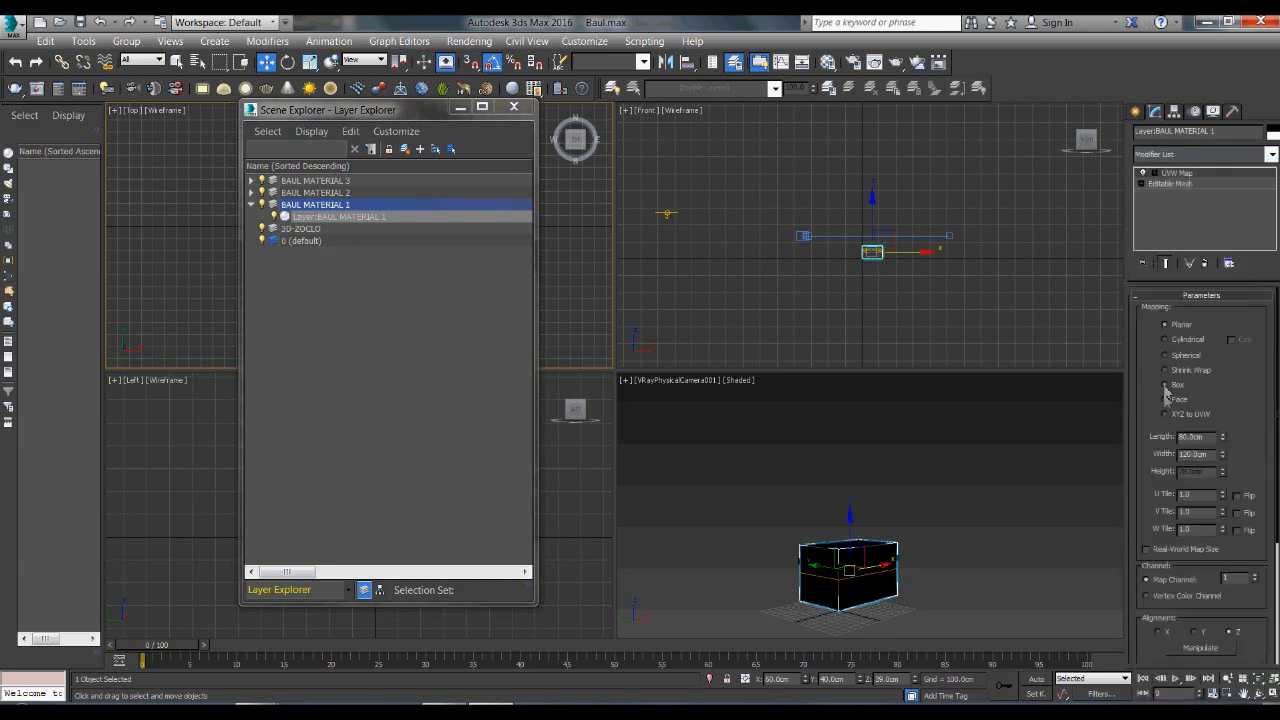
left_click(1147, 550)
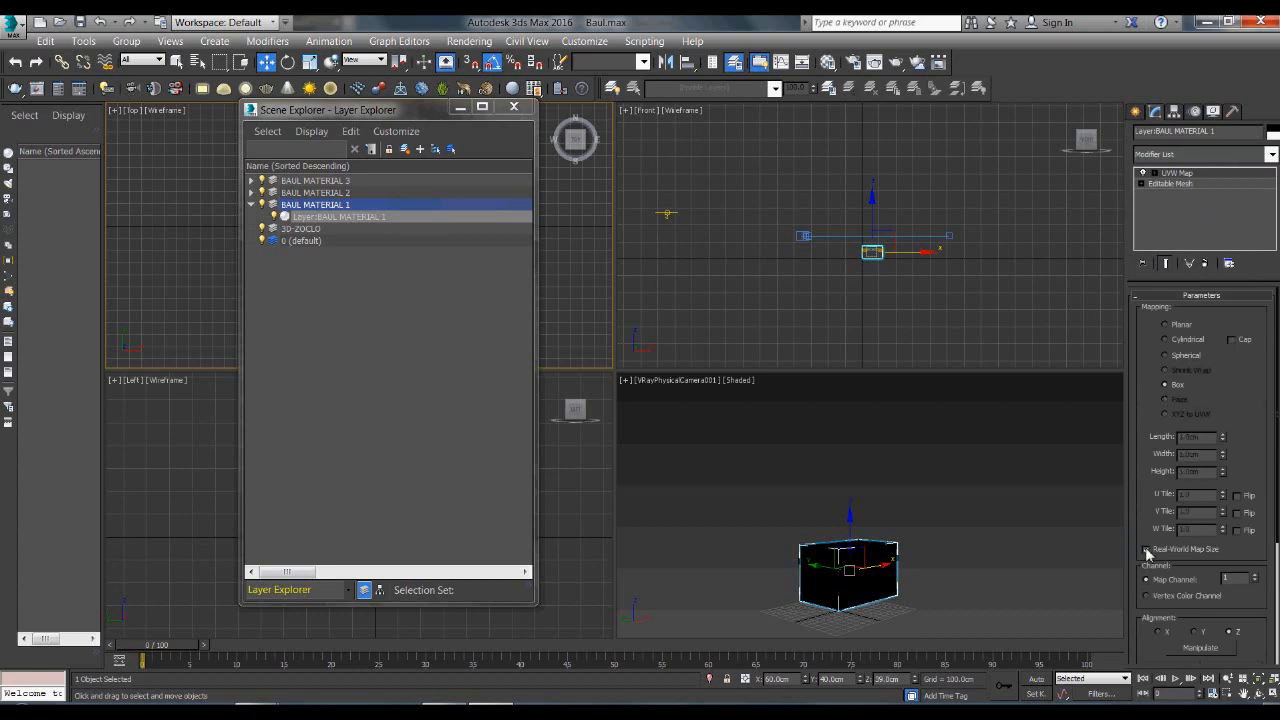
Assign the PIEL Tutorial material to the BAUL MATERIAL 1 object, then close the material and layer windows.
left_click(827, 63)
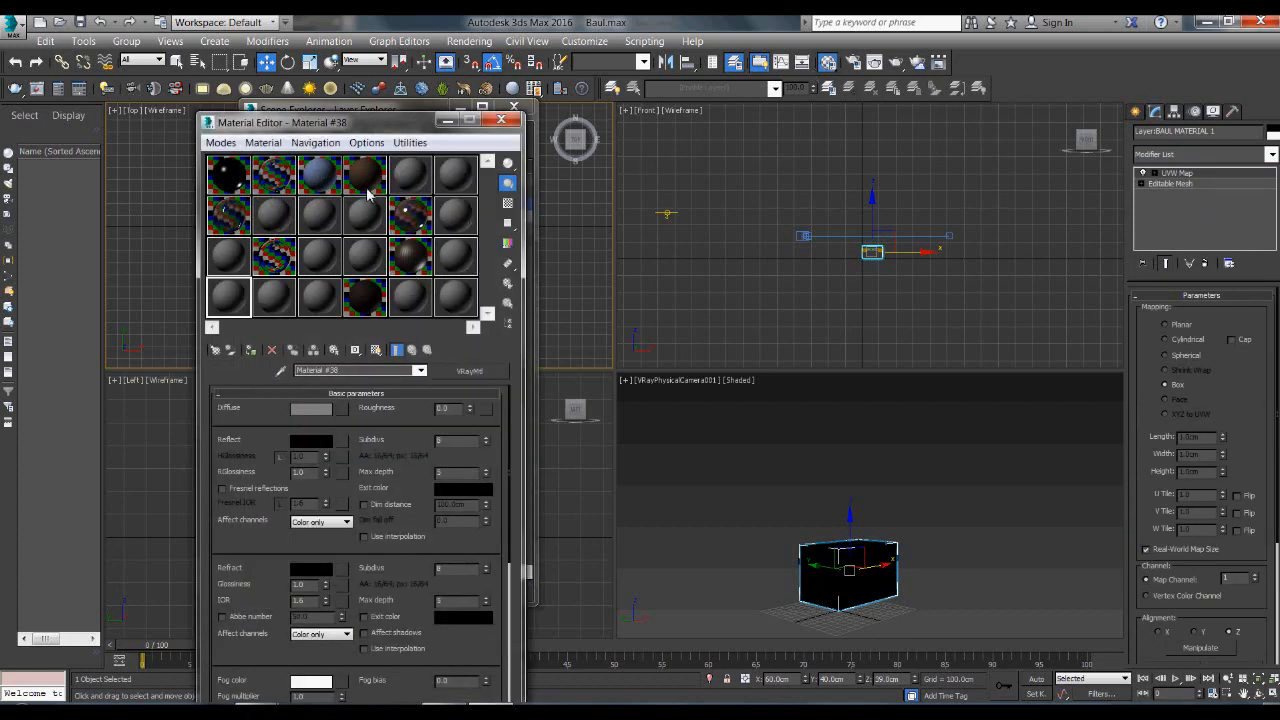
left_click(366, 188)
left_click(250, 352)
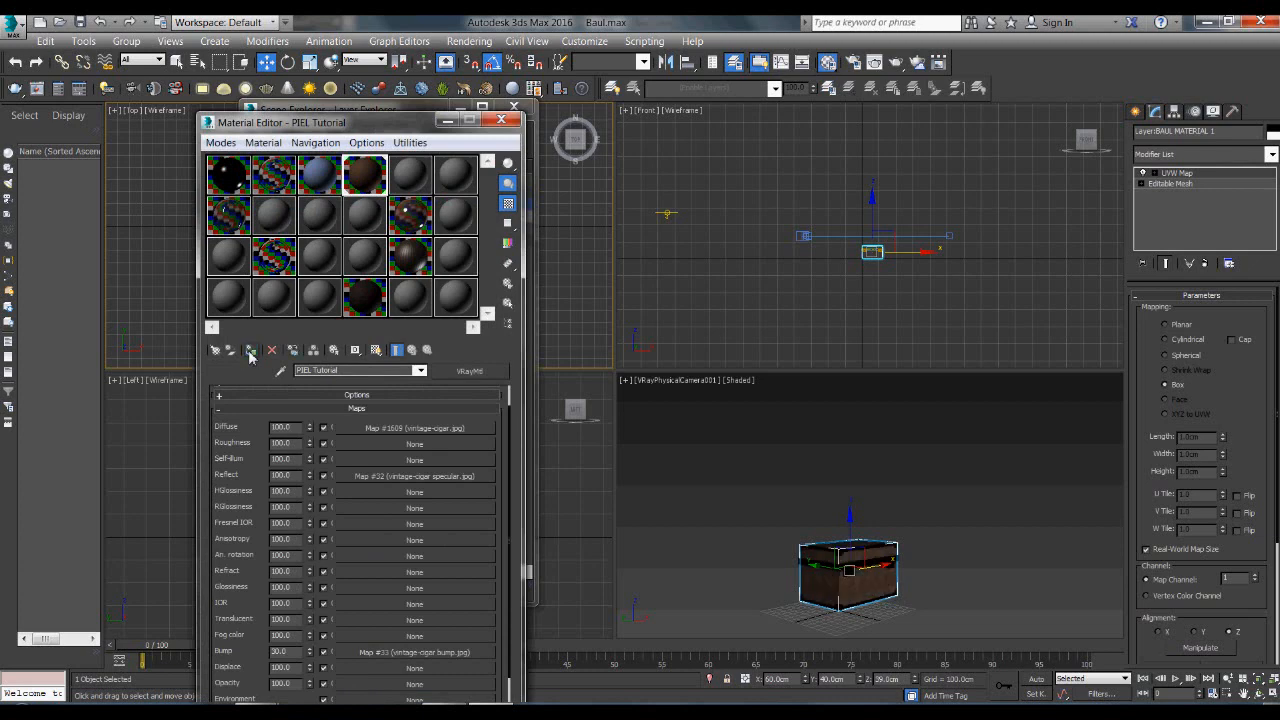
left_click(501, 119)
left_click(737, 449)
left_click(514, 107)
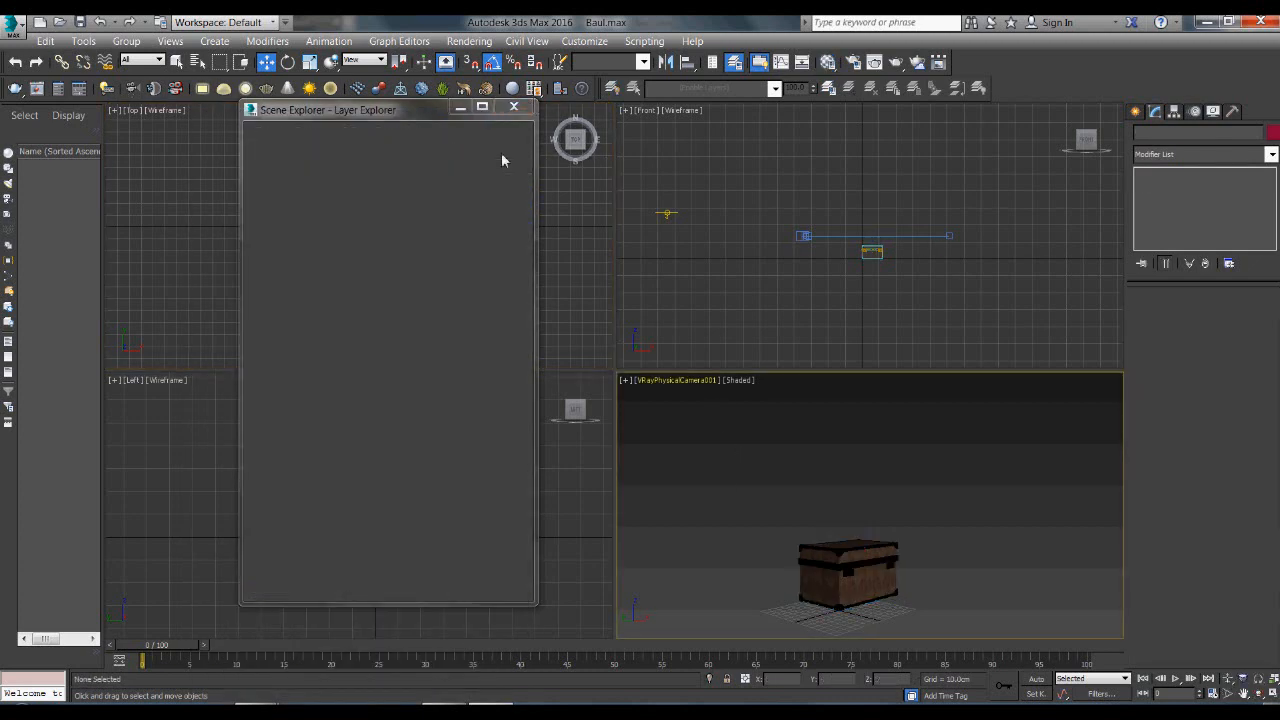
Shift the camera target back along X and move the VRay camera nearer to the trunk in the Top view.
left_click(454, 180)
left_click_drag(478, 180, 456, 181)
left_click(354, 270)
mouse_move(366, 272)
left_mouse_down()
mouse_move(425, 281)
mouse_move(380, 254)
left_mouse_up()
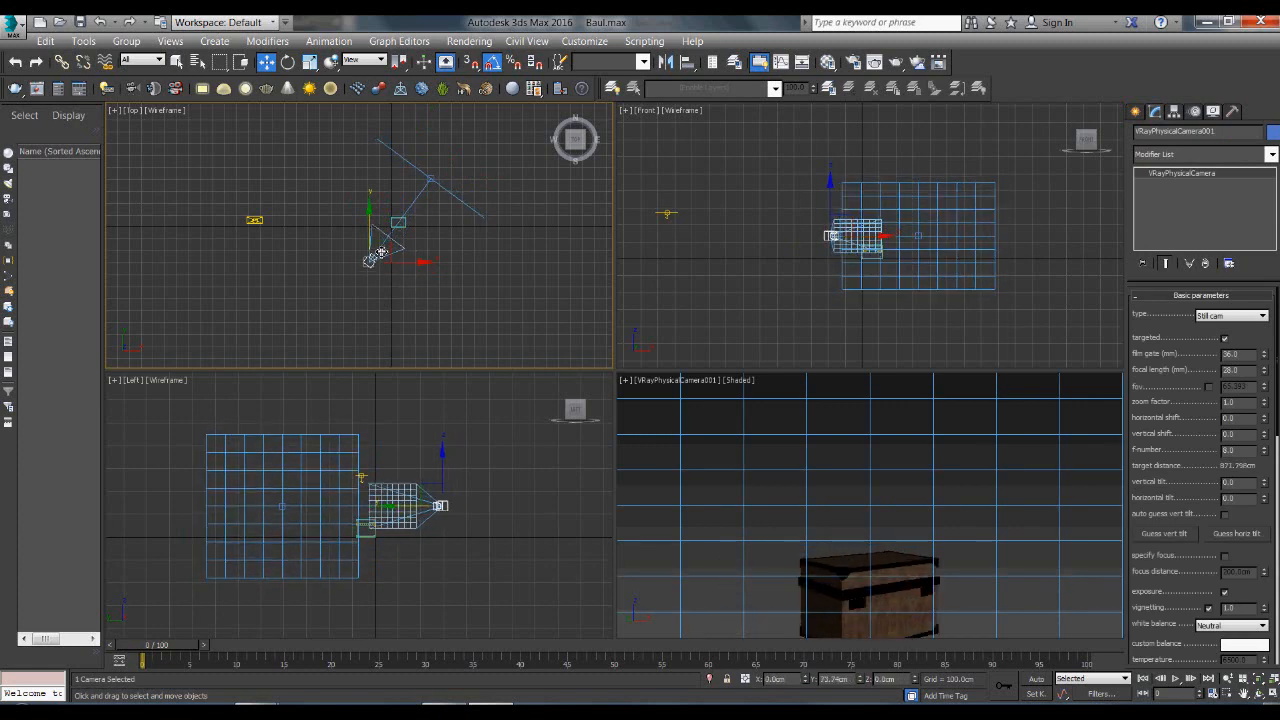
Lower the camera target in the Front view so the camera frames the whole trunk, and clear the selection.
left_click(698, 266)
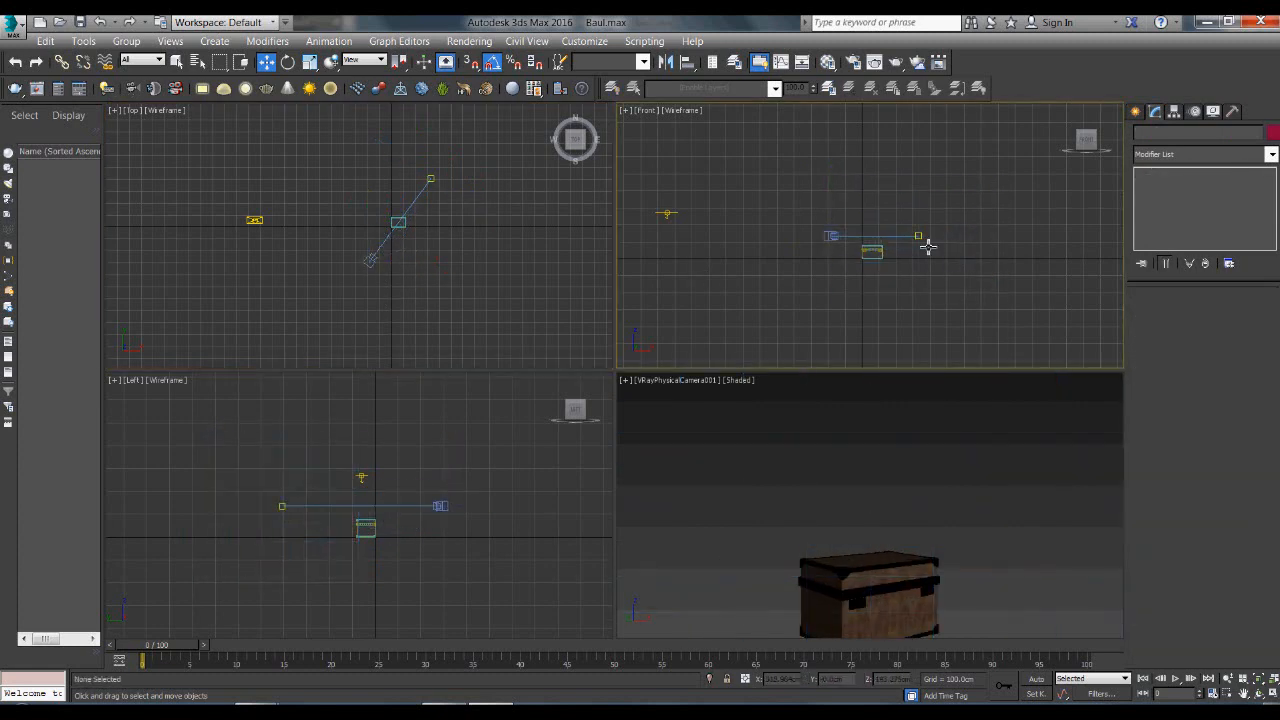
left_click(920, 237)
left_click_drag(932, 229, 897, 246)
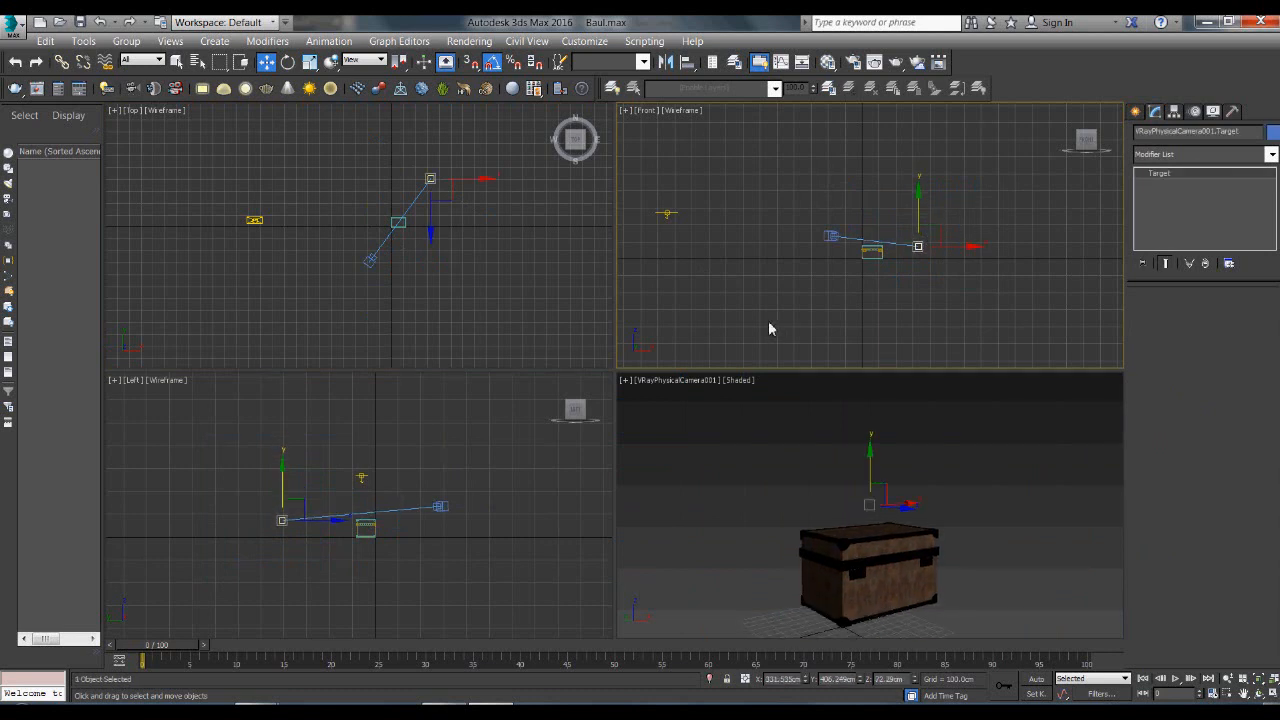
left_click(520, 300)
Apply a UVW Map modifier with Box mapping and Real-World Map Size to the object on layer BAUL MATERIAL 3.
scroll(414, 258, "up", 3)
middle_click_drag(424, 272, 466, 300)
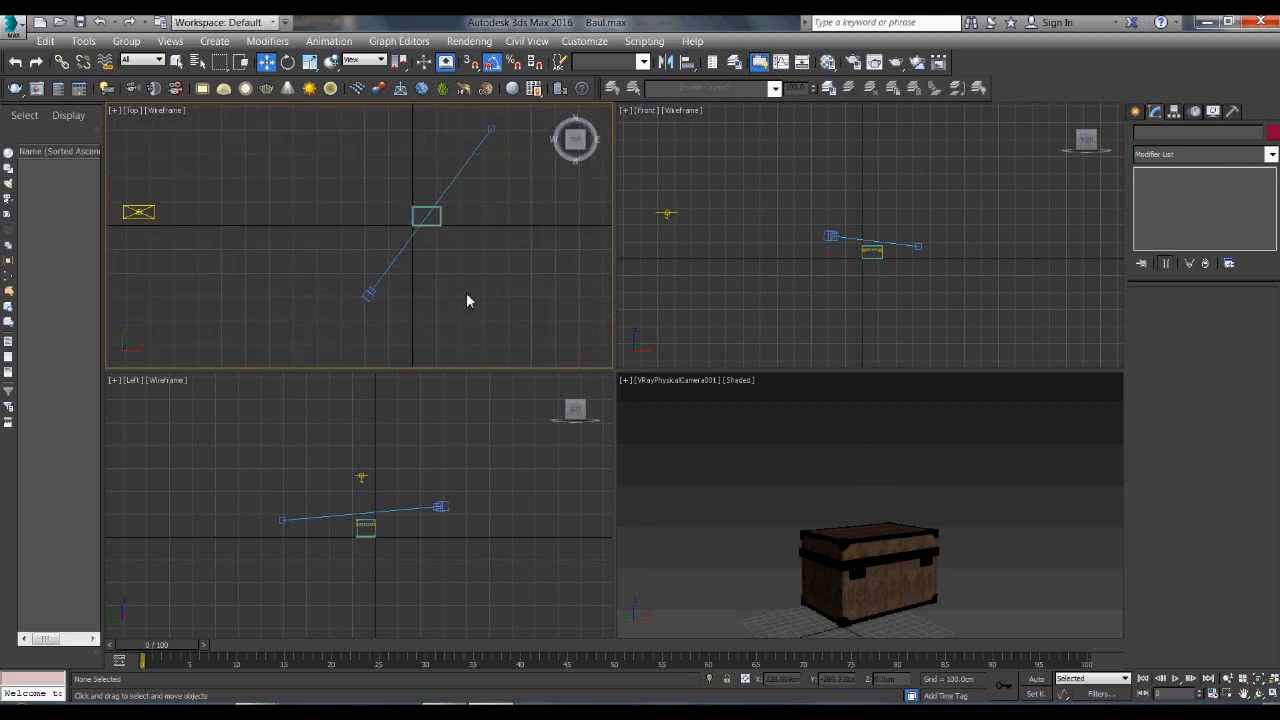
left_click(736, 63)
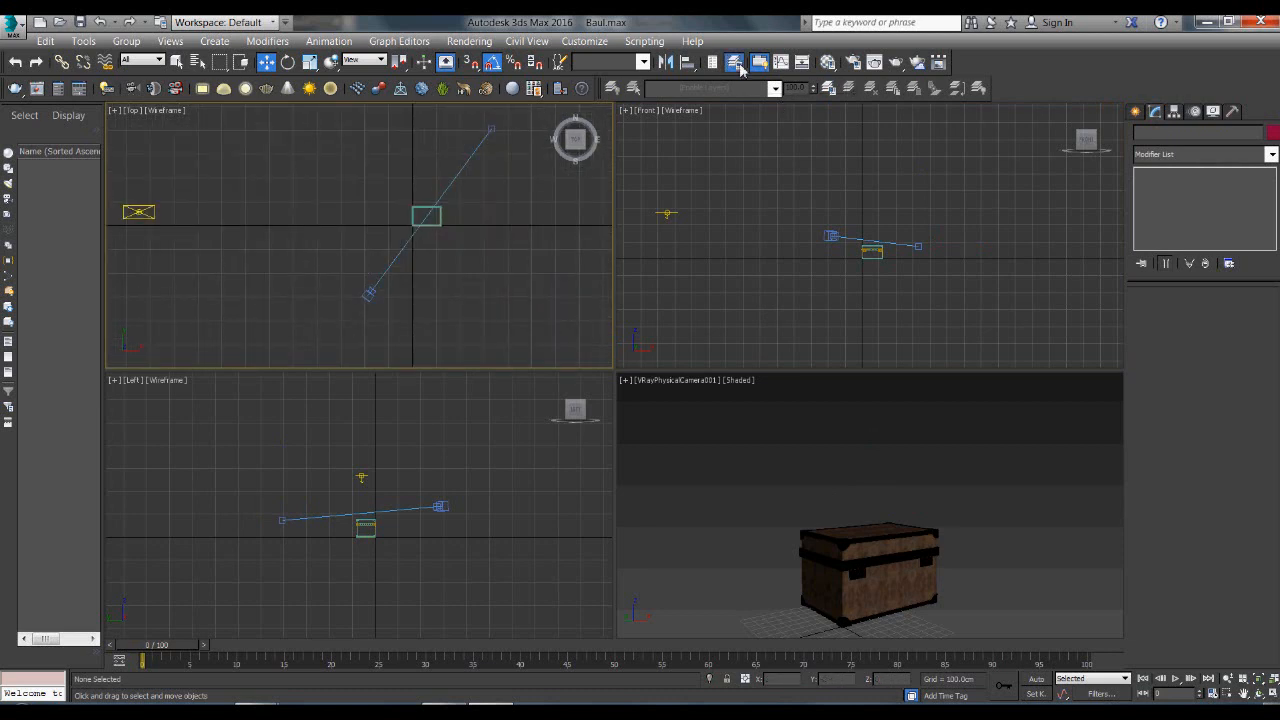
left_click(335, 180)
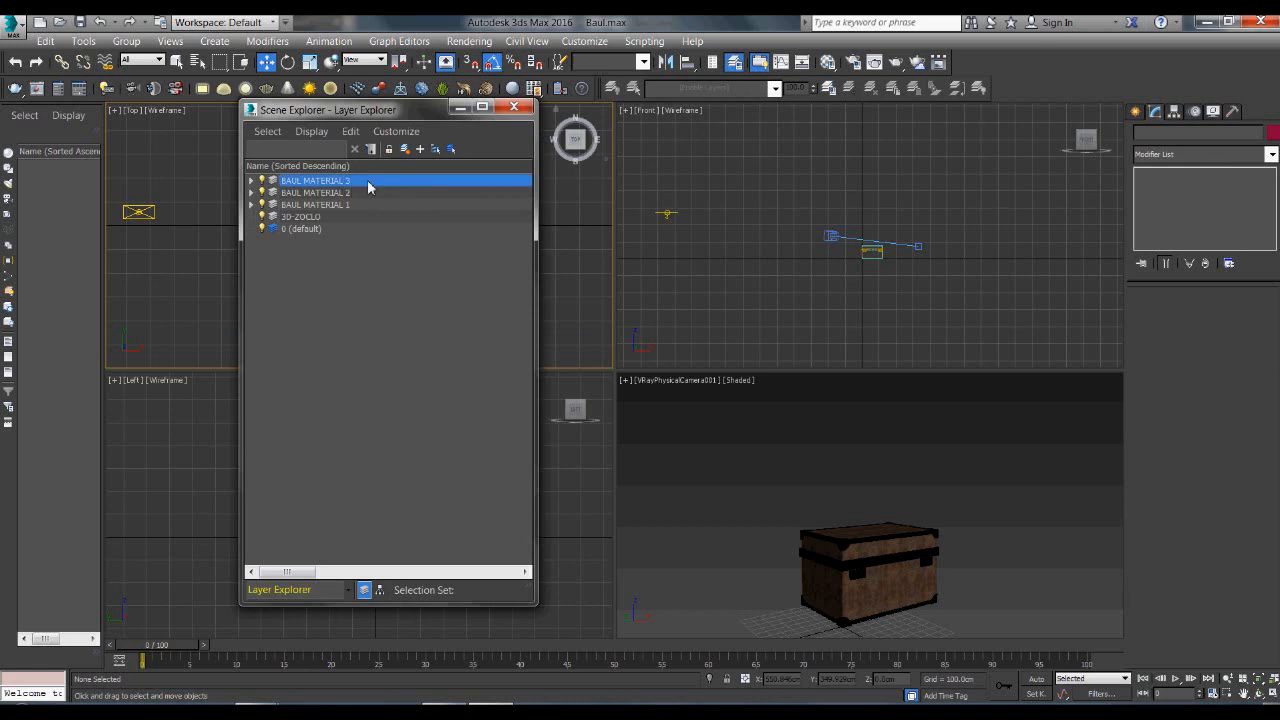
left_click(435, 149)
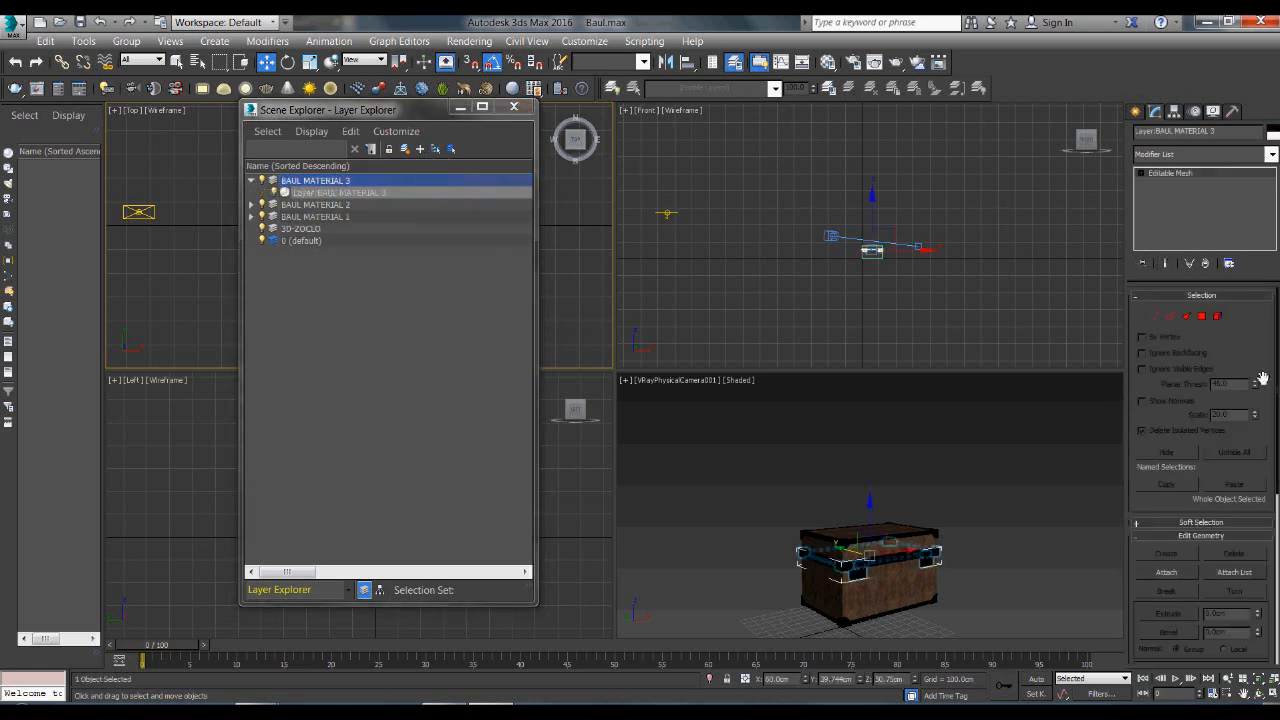
left_click(1272, 156)
type("uvw")
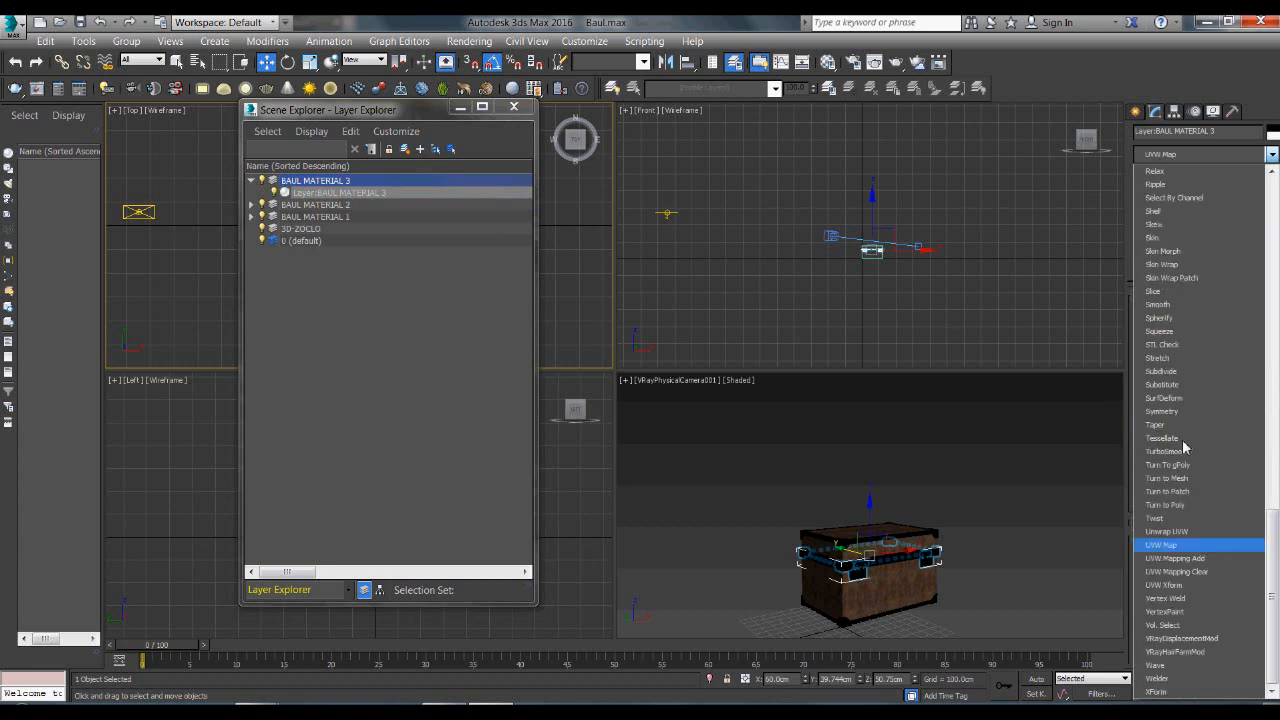
key("Return")
left_click(1165, 385)
left_click(1146, 549)
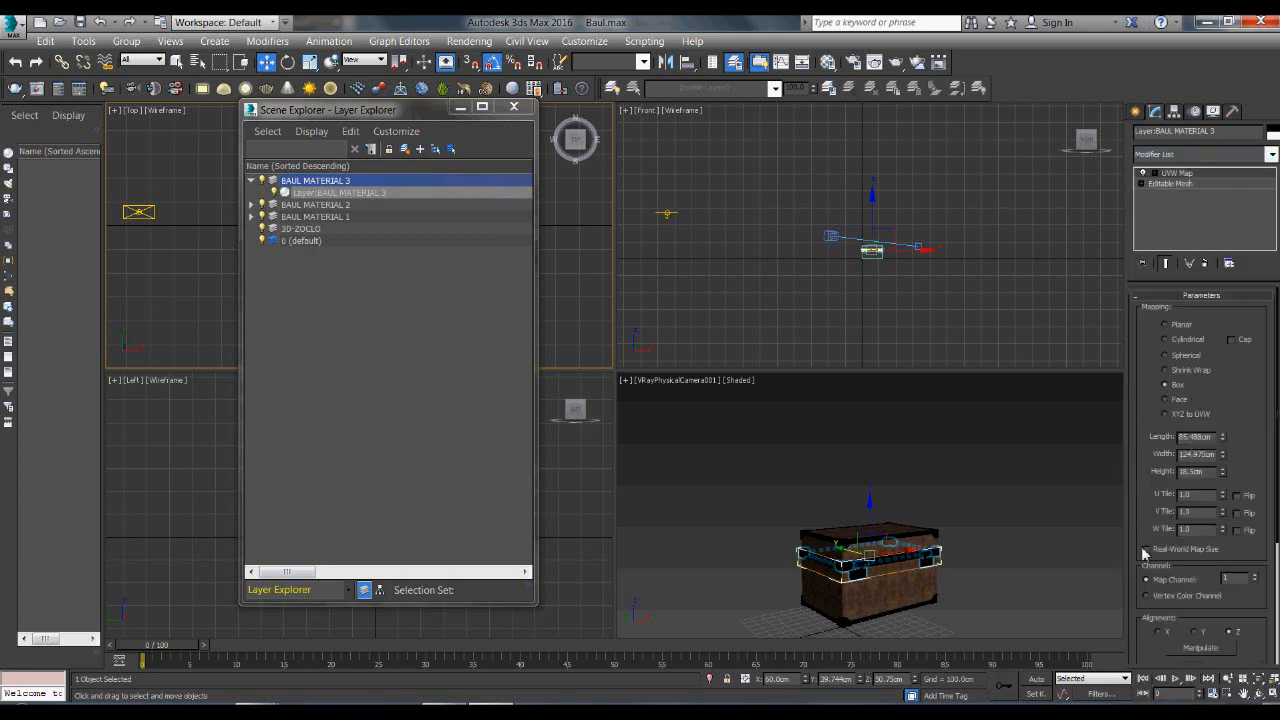
Assign the INOXIDABLE material to the selected BAUL MATERIAL 3 object.
left_click(830, 63)
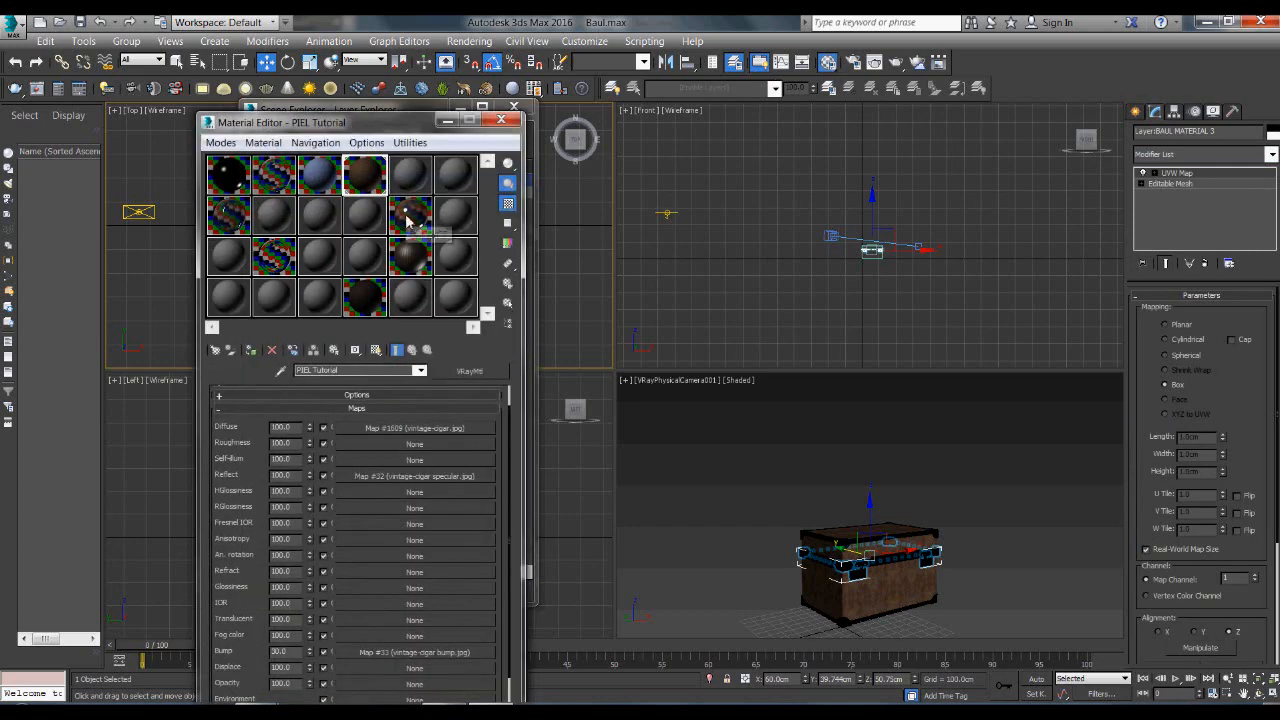
left_click(241, 228)
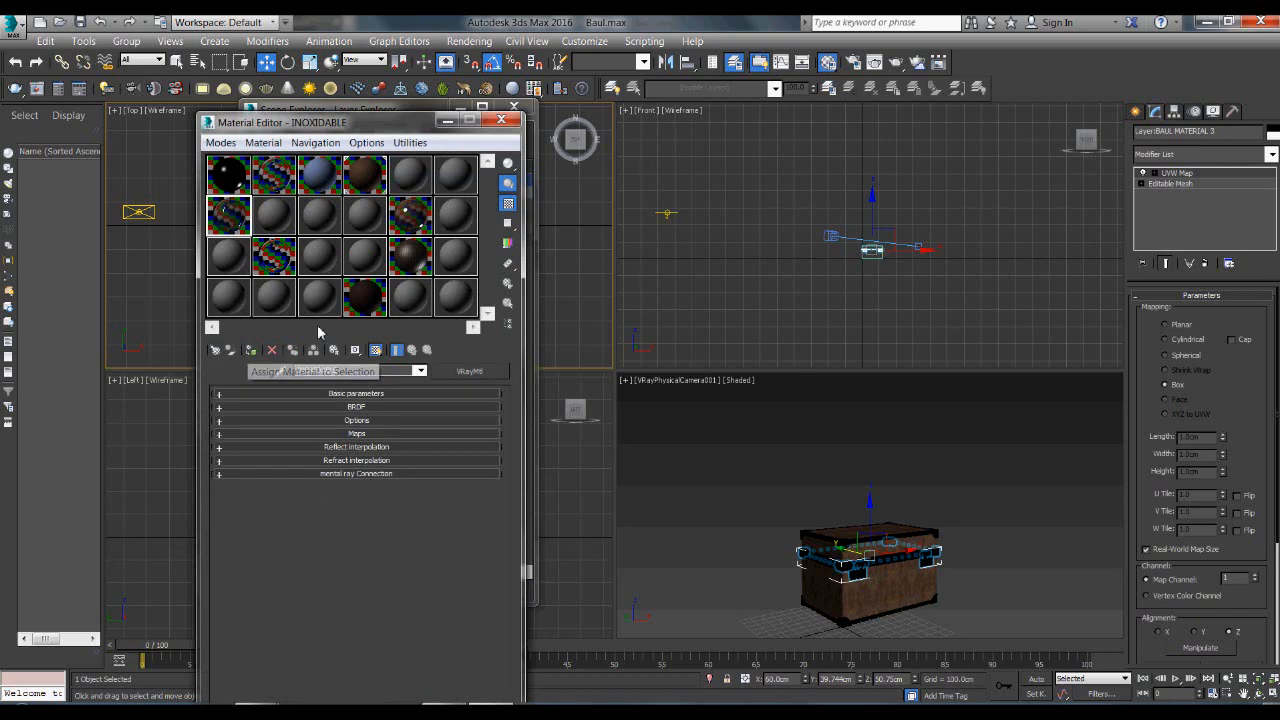
left_click(252, 351)
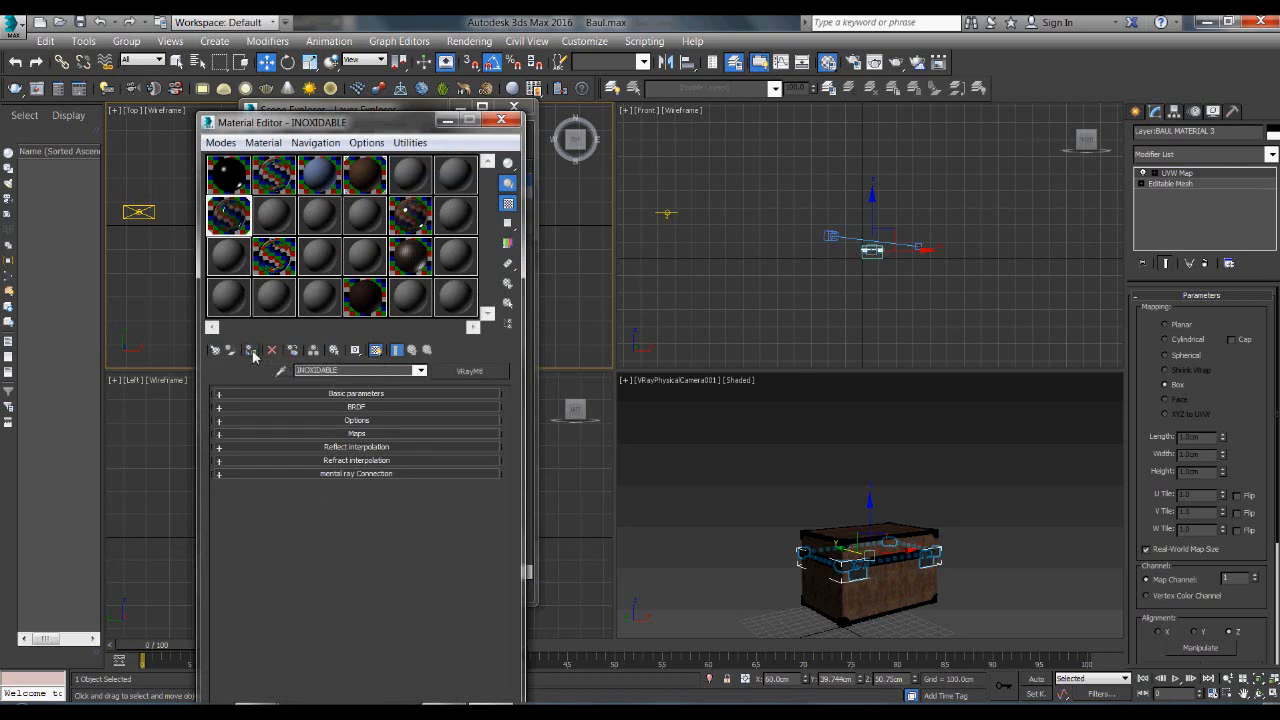
Apply a UVW Map modifier with Box mapping and Real-World Map Size to the object on layer BAUL MATERIAL 2.
left_click_drag(408, 126, 412, 165)
left_click(418, 117)
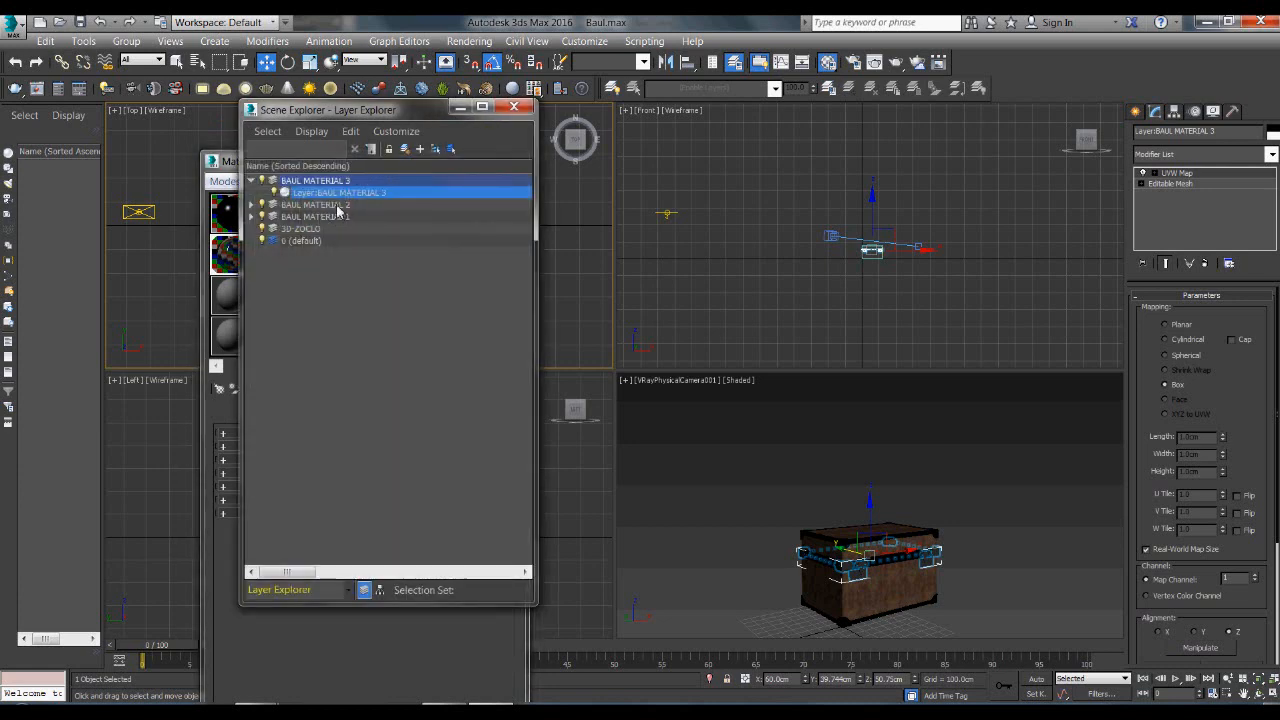
left_click(338, 205)
left_click(435, 150)
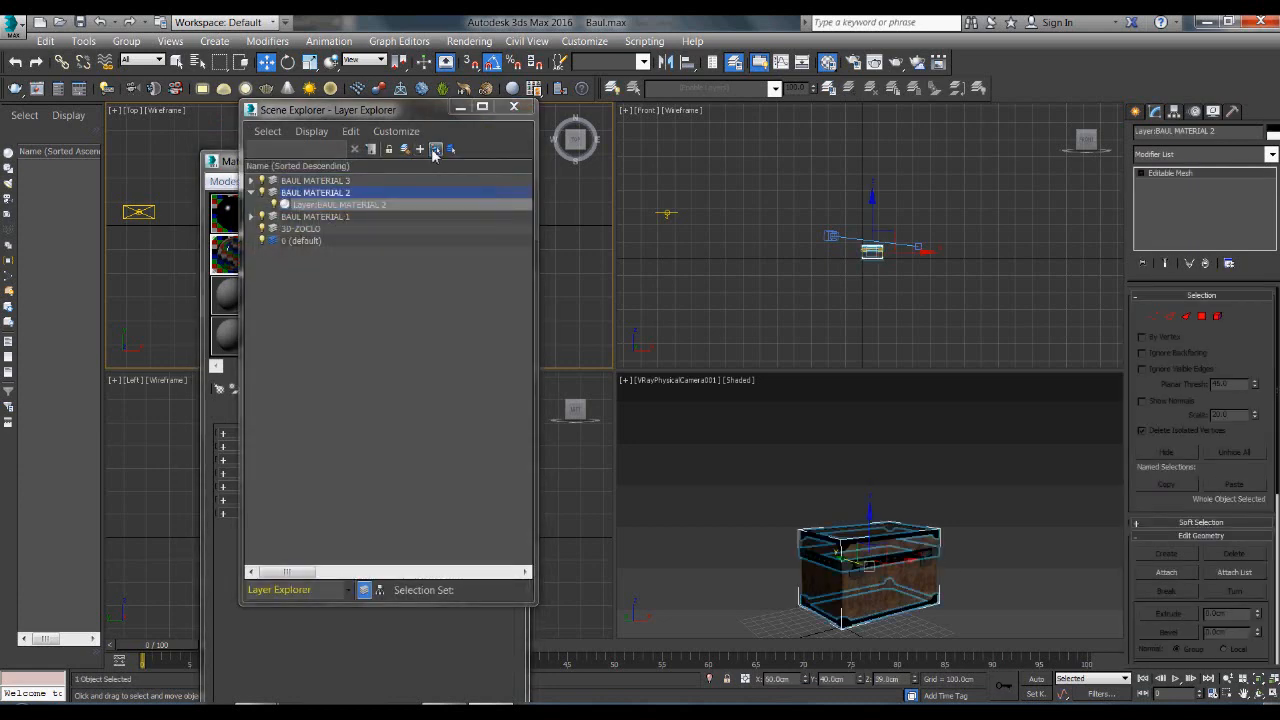
left_click(1271, 154)
scroll(1181, 440, "down", 5)
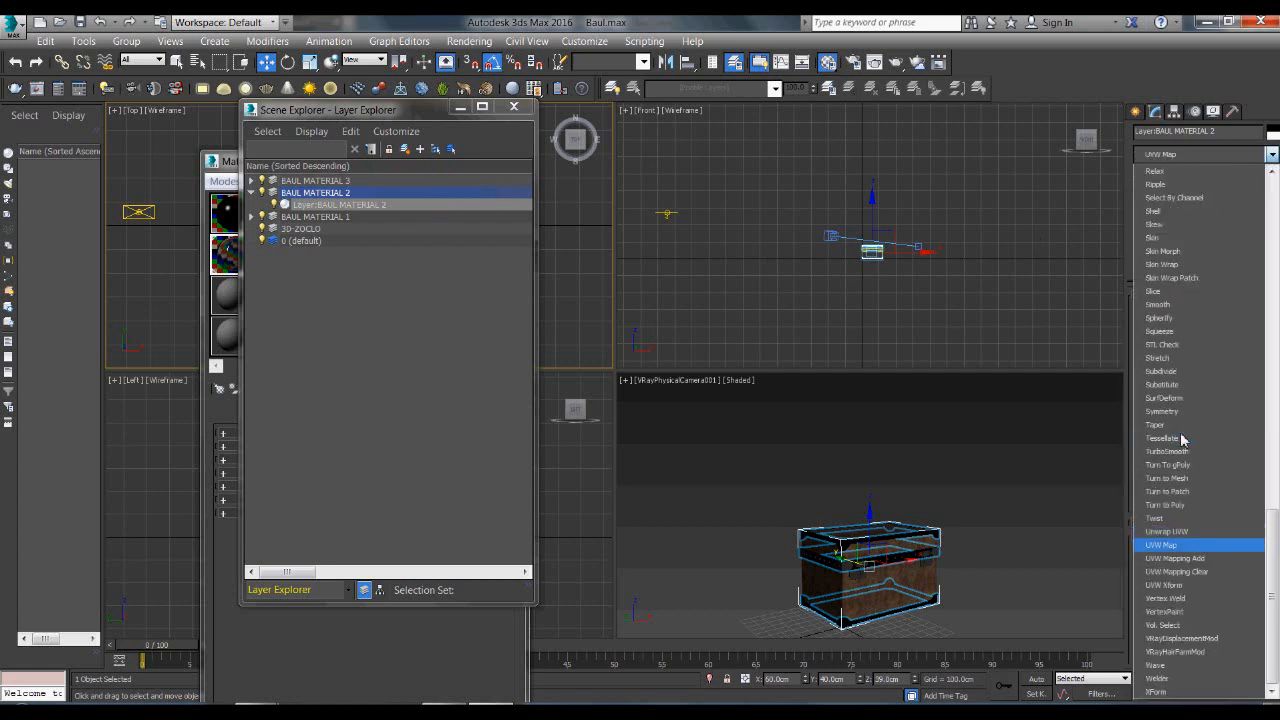
left_click(1190, 543)
left_click(1176, 384)
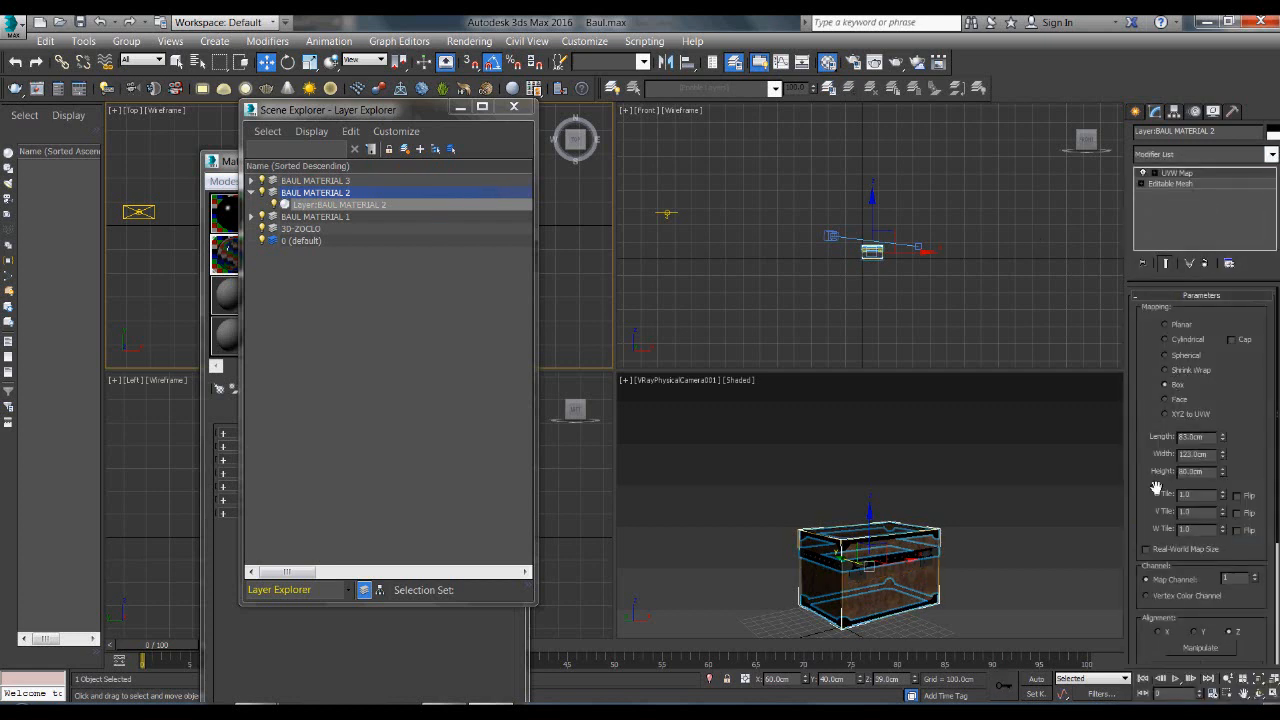
left_click(1147, 549)
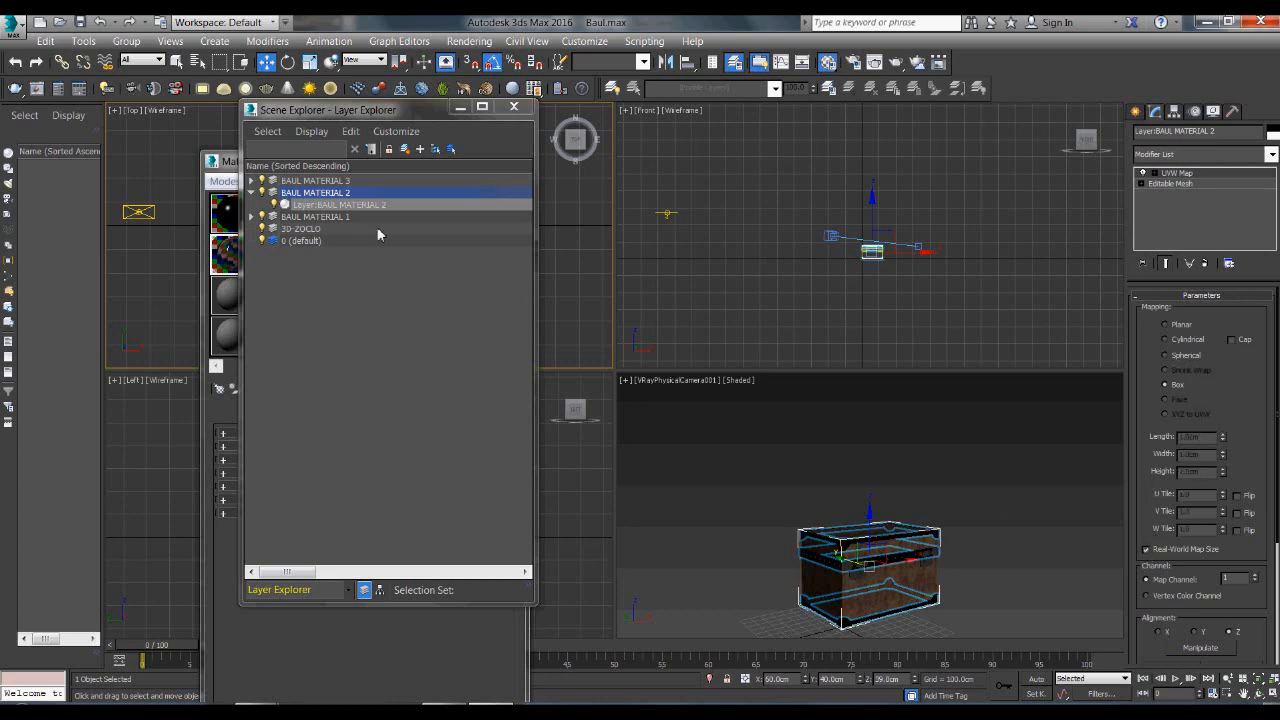
Assign the BRONCE material to the BAUL MATERIAL 2 object, then close the material and layer windows and clear the selection.
left_click(230, 165)
left_click(418, 255)
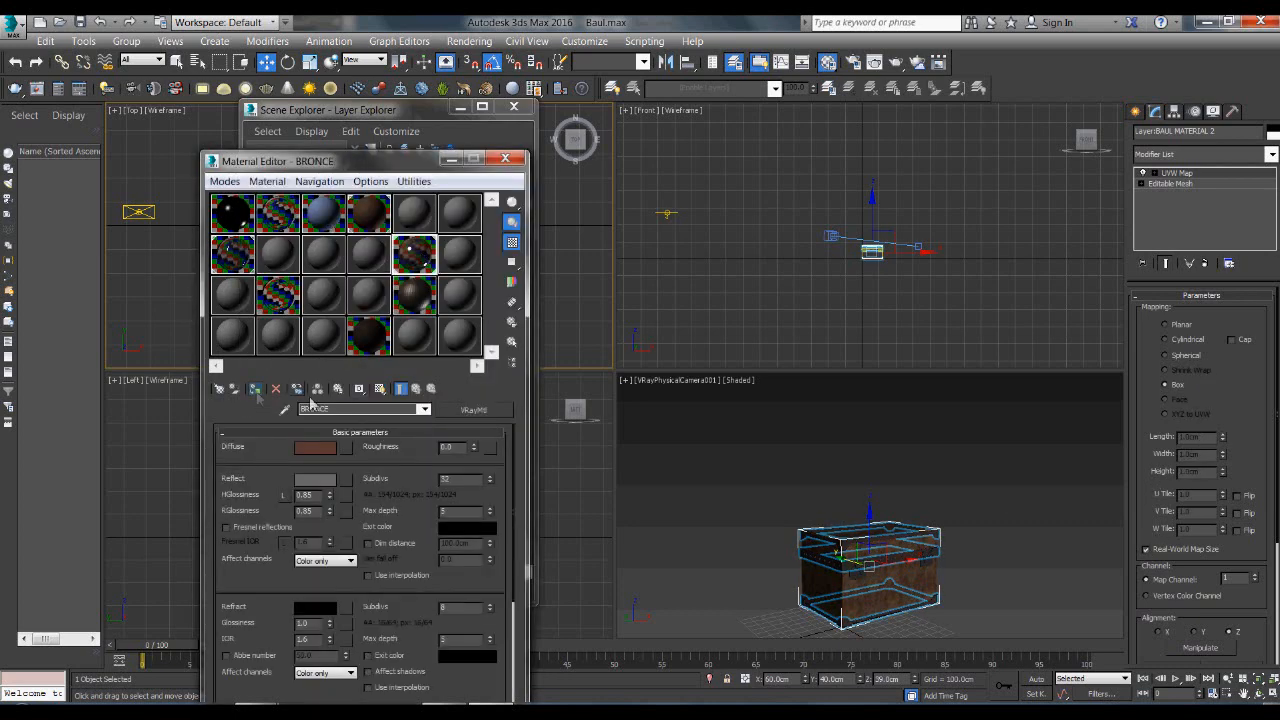
left_click(505, 158)
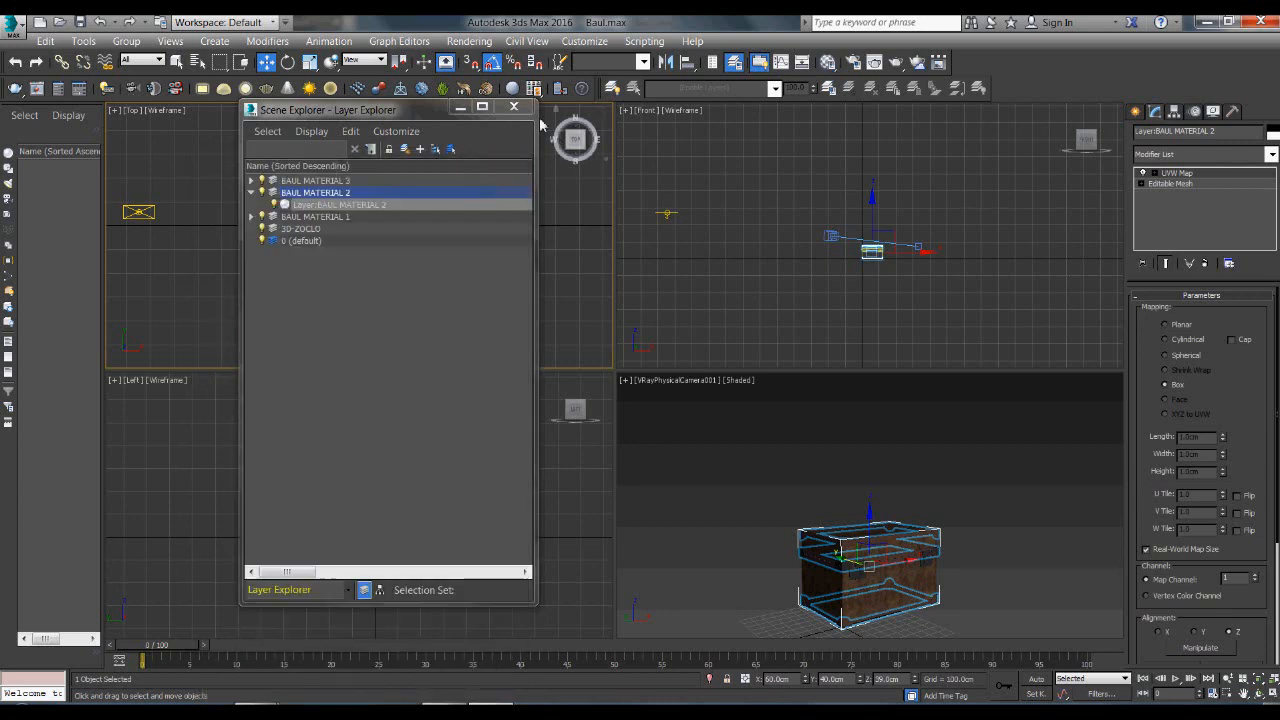
left_click(514, 107)
left_click(693, 471)
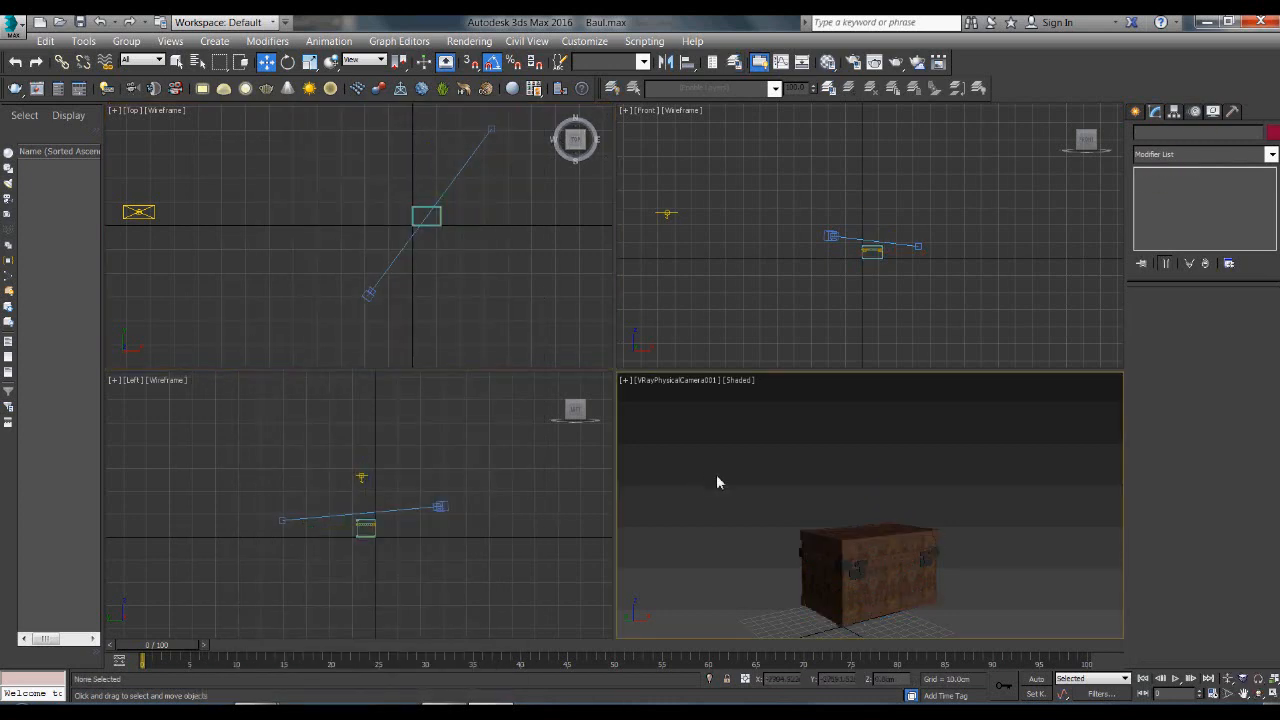
Create a long, thin box as a back wall behind the trunk, drawn in the Top view.
middle_click_drag(554, 289, 485, 315)
left_click(1138, 112)
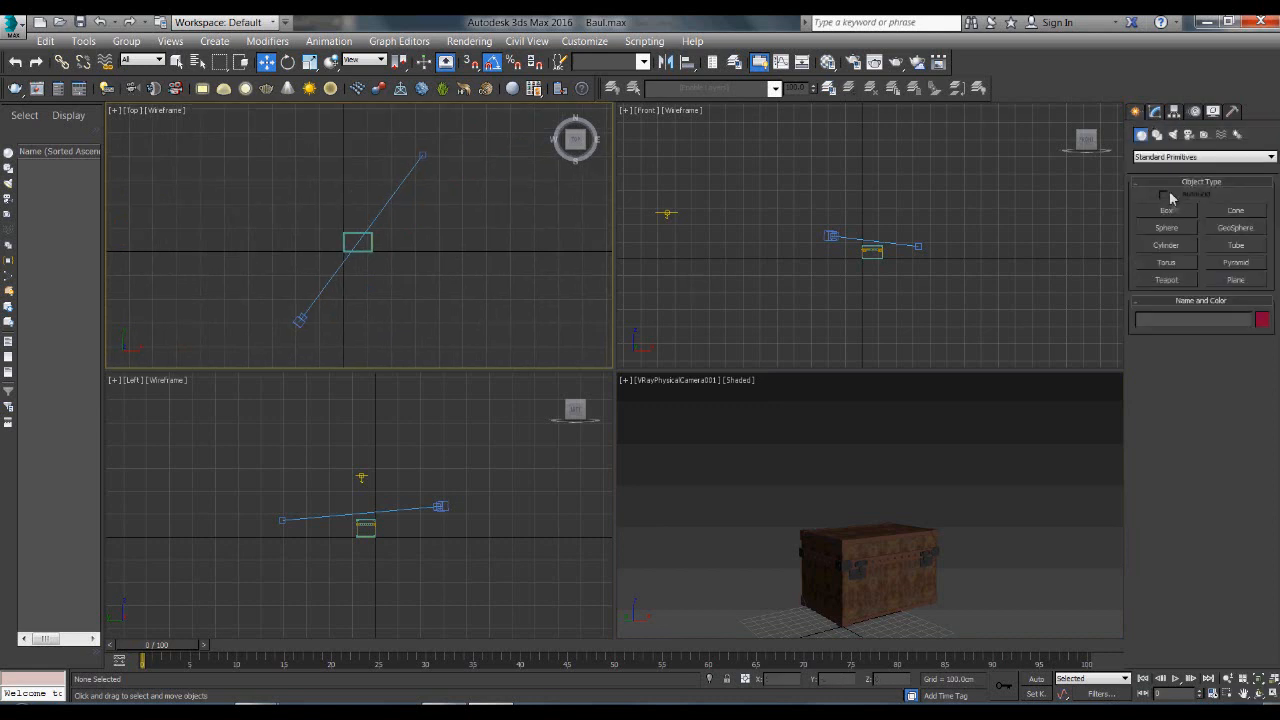
left_click(1175, 207)
left_click_drag(230, 193, 485, 221)
left_click(478, 163)
left_click(266, 63)
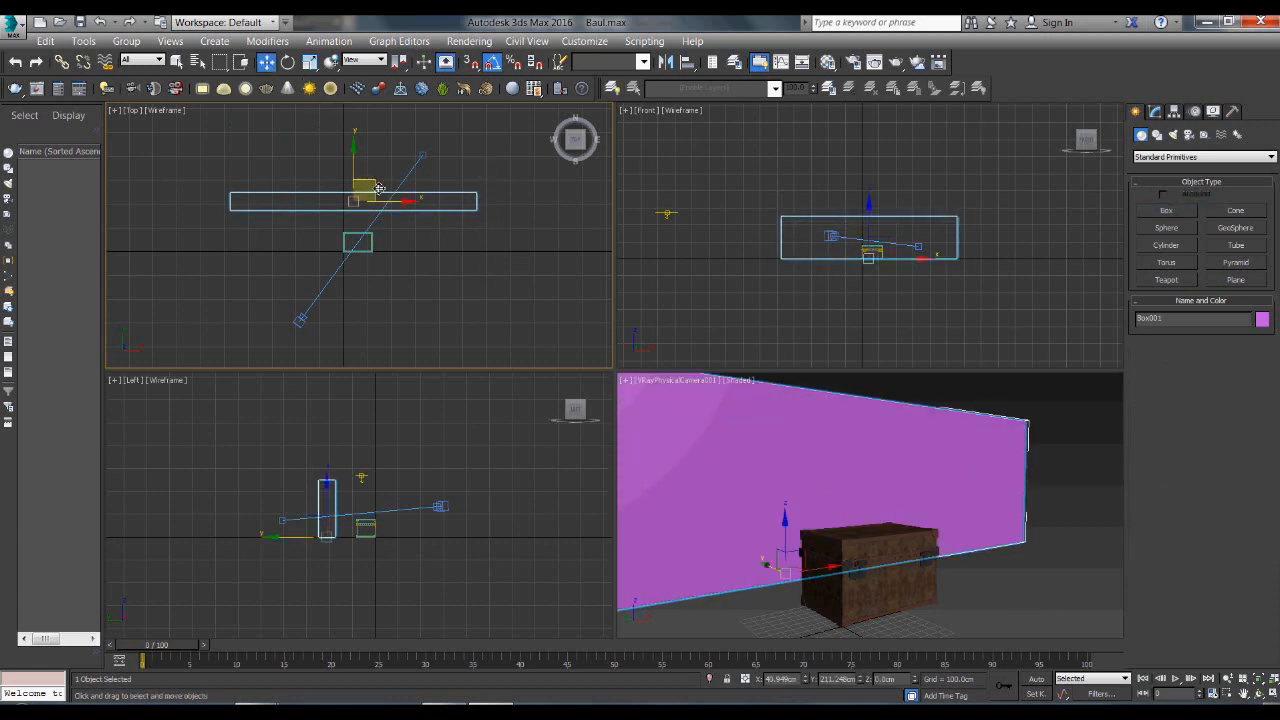
Move the wall box closer to the trunk in the Top view and lower it below ground level in the Front view.
left_click_drag(366, 165, 368, 177)
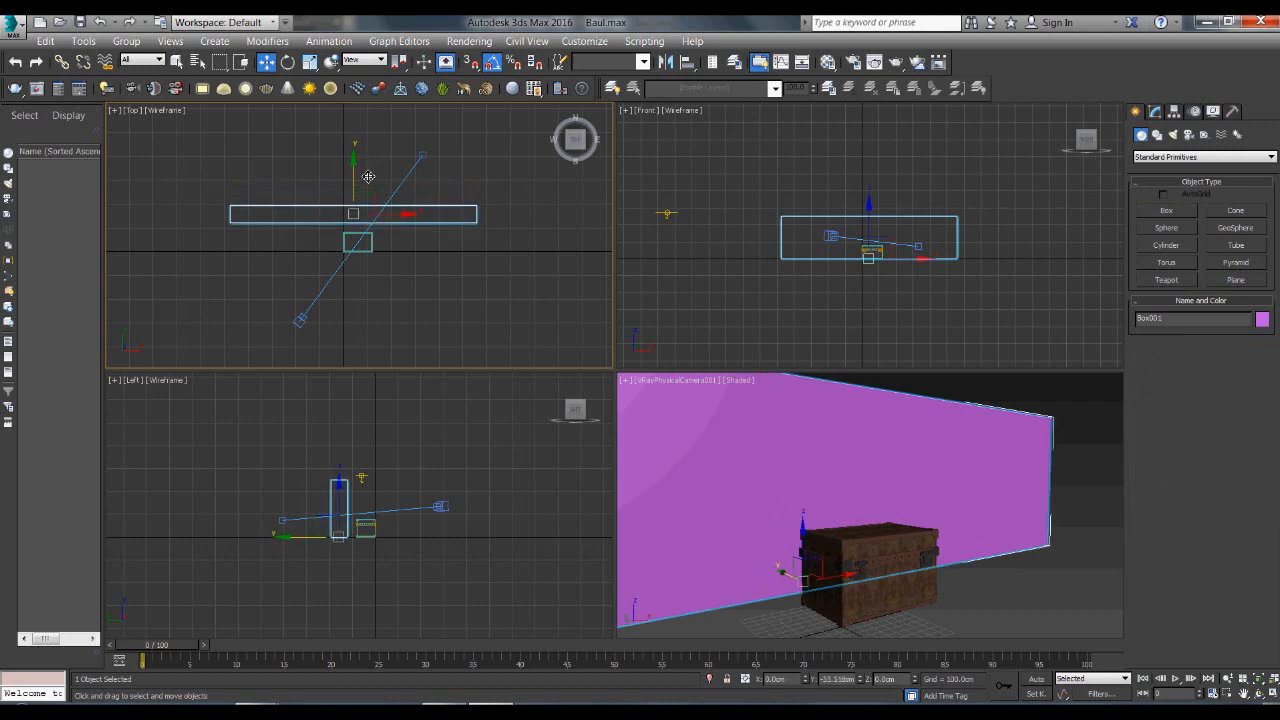
right_click(880, 195)
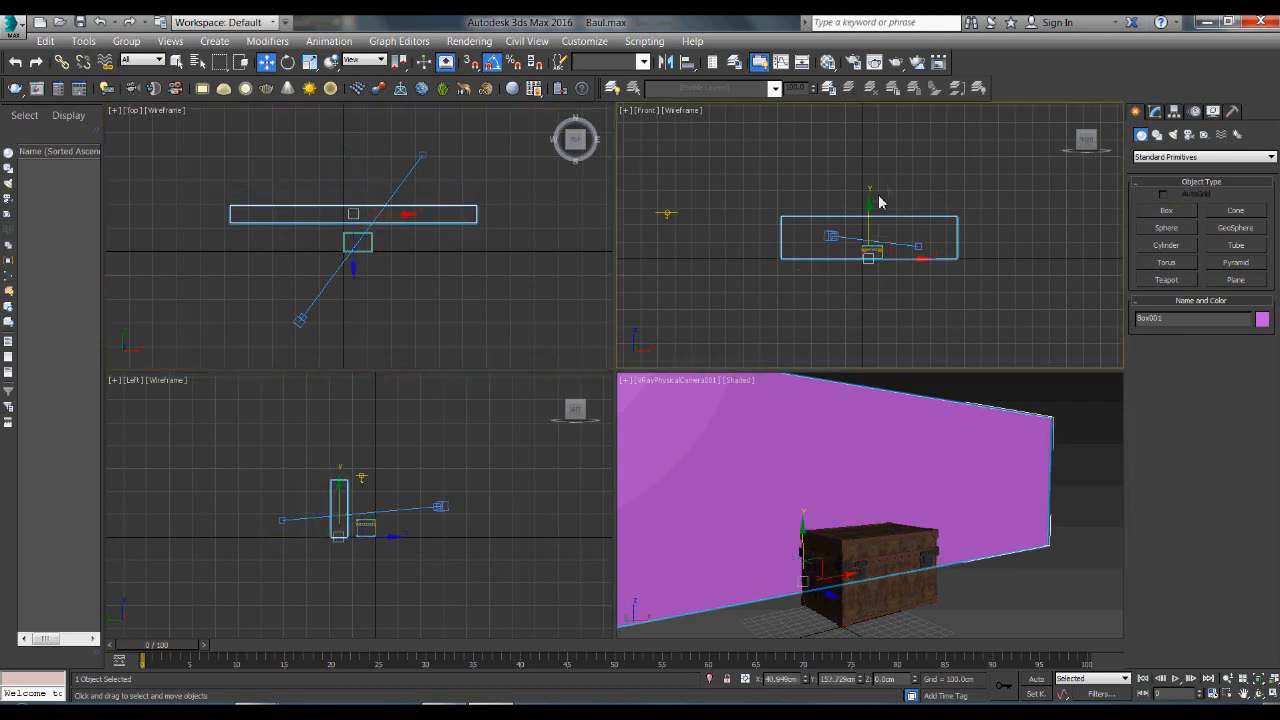
left_click_drag(882, 224, 882, 238)
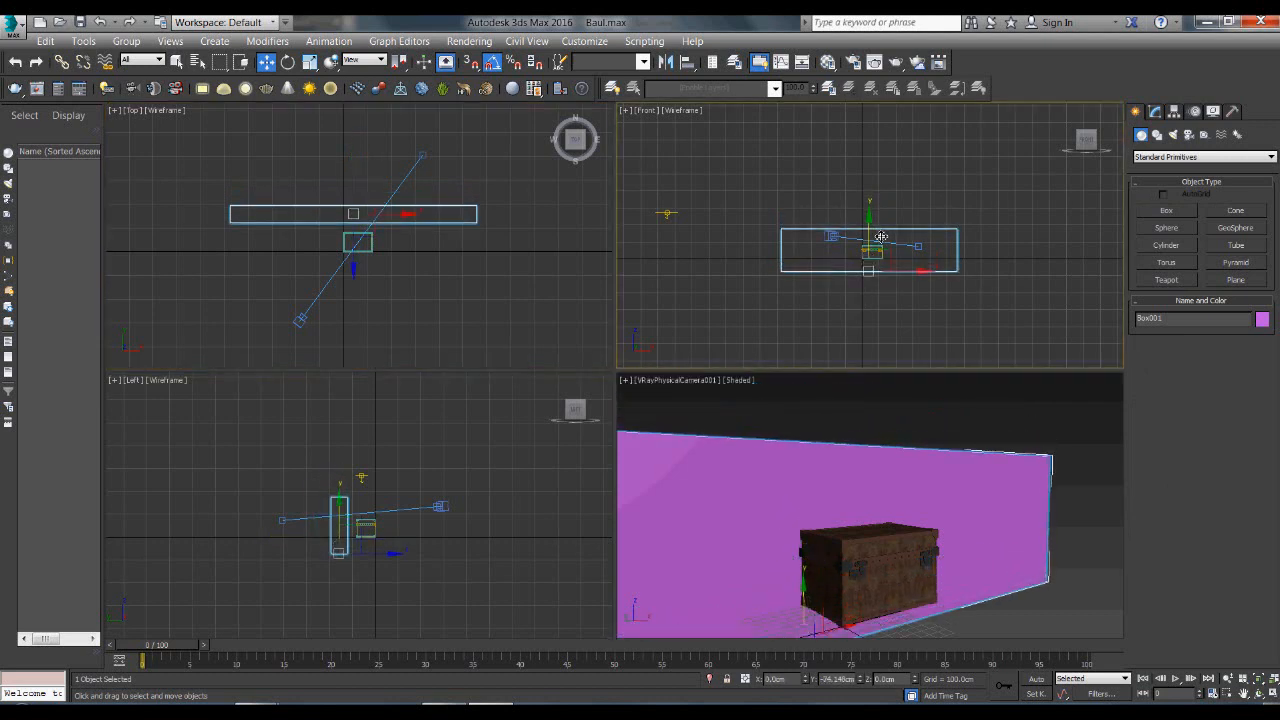
left_click(466, 317)
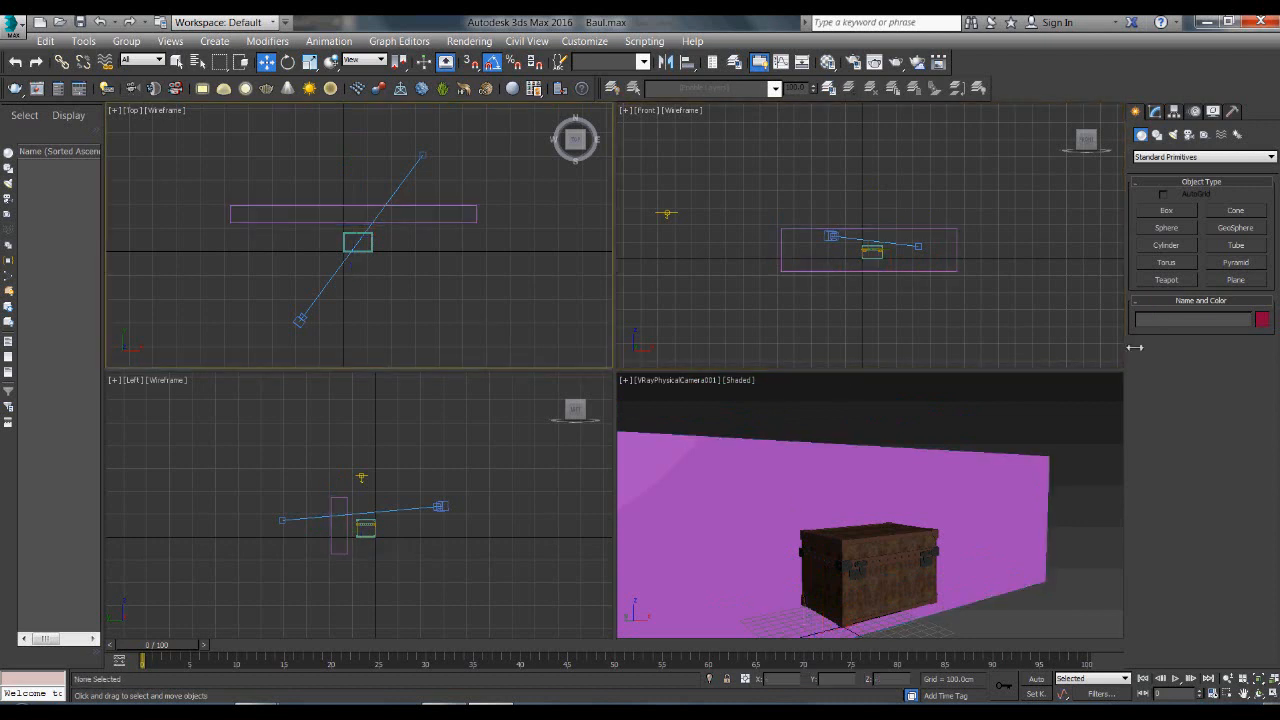
Create a thin floor box of about 384 by 807 cm under the trunk in the Top view.
left_click(1167, 211)
left_click_drag(268, 216, 476, 318)
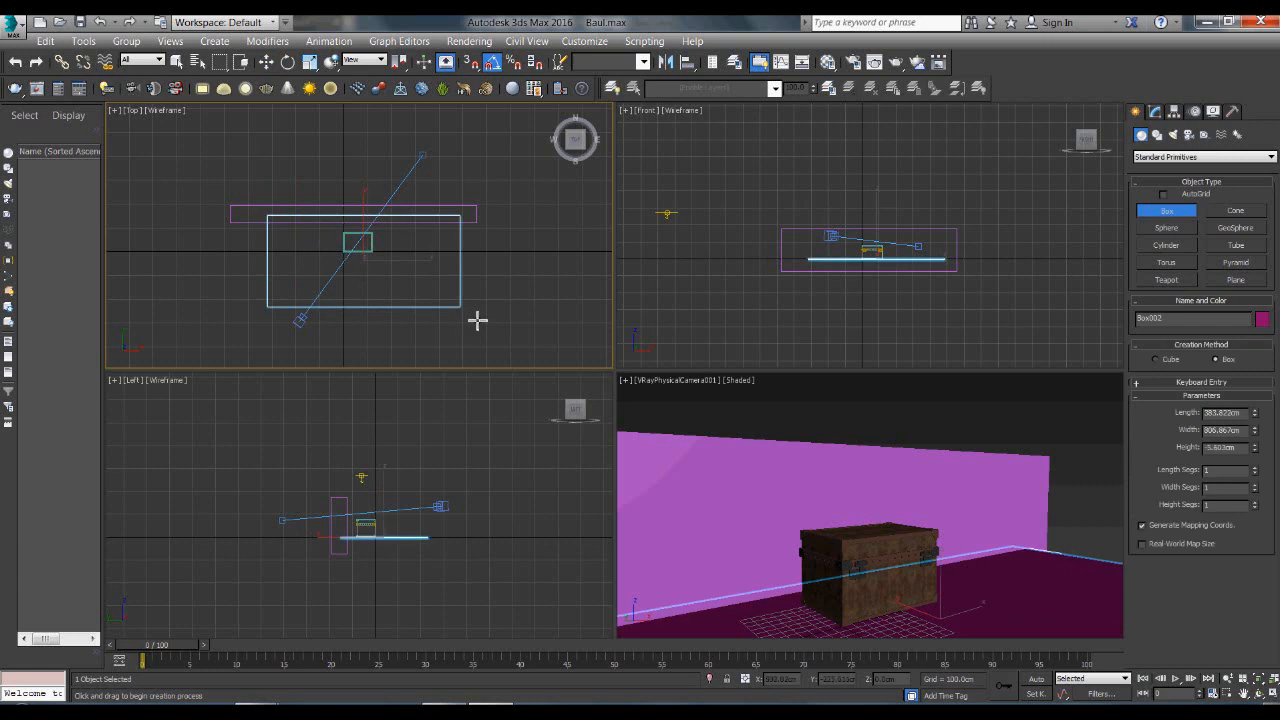
right_click(726, 425)
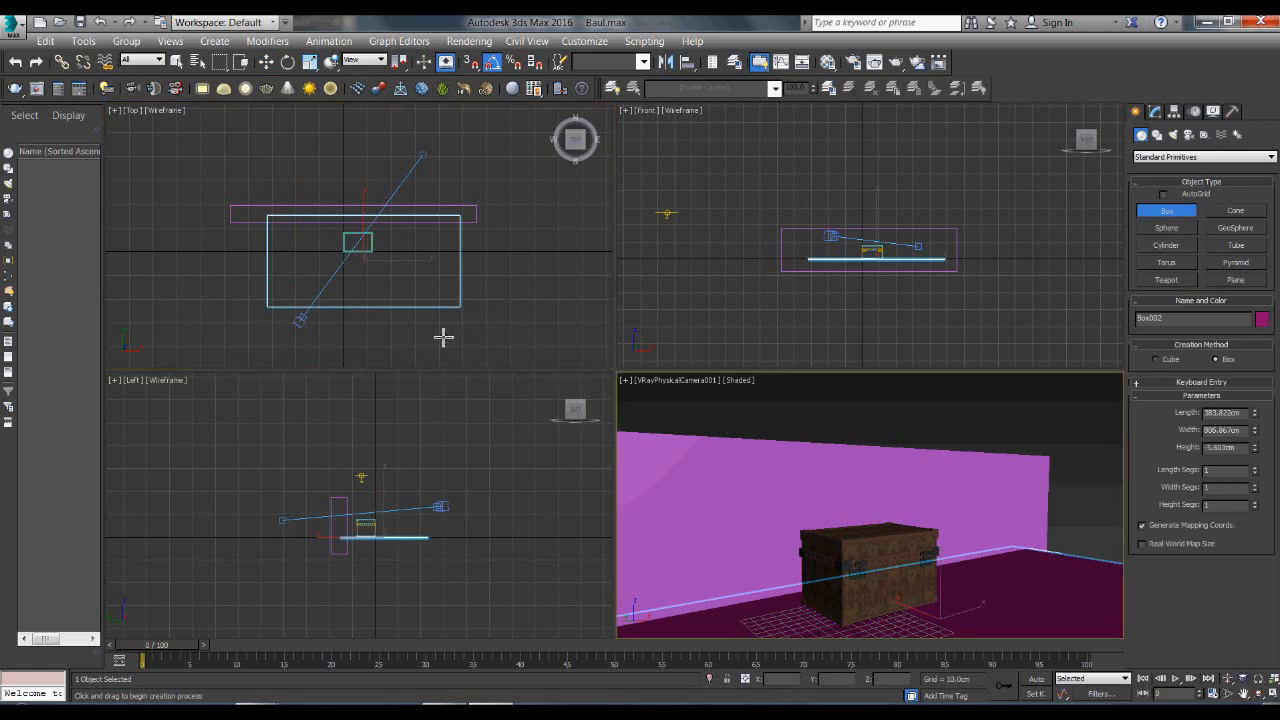
Move the VRay light along X in the Top view until it sits directly over the trunk.
middle_click_drag(443, 338, 526, 278)
left_click(212, 182)
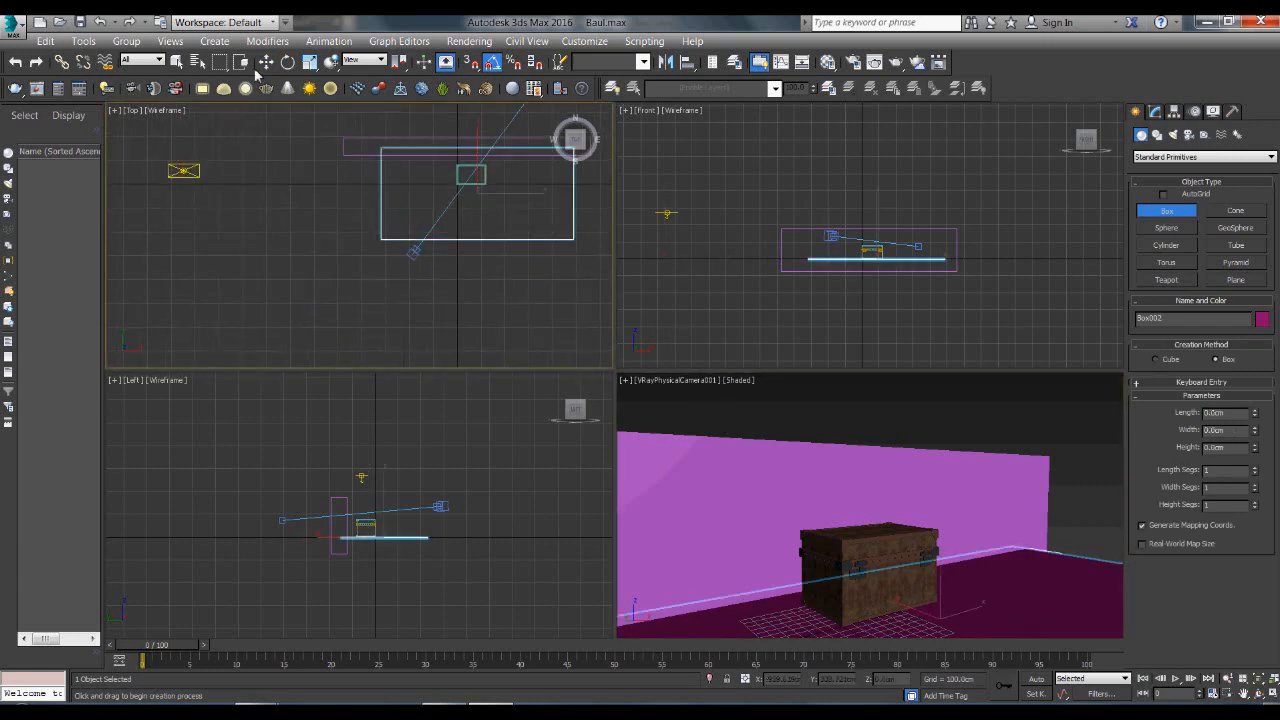
left_click(207, 179)
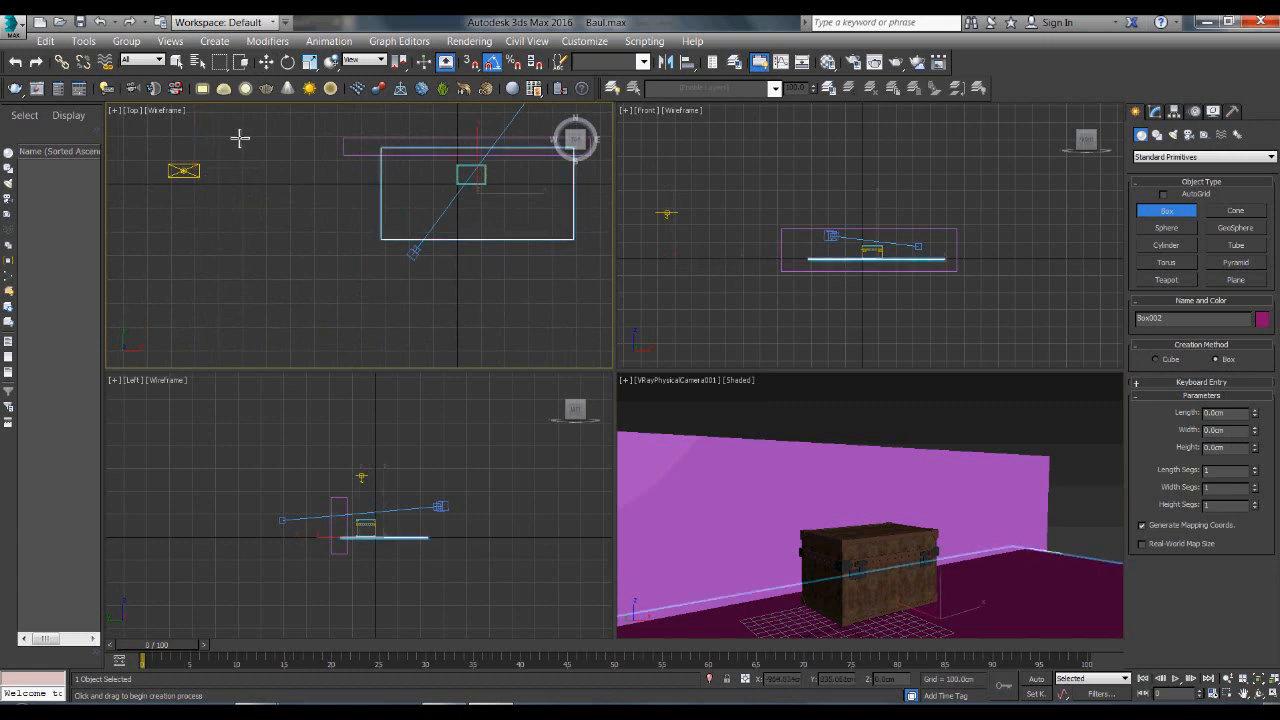
left_click(266, 62)
left_click(190, 173)
left_click_drag(229, 186, 535, 214)
Render the VRay camera view to check the trunk's materials and lighting, then close the rendered image.
right_click(755, 402)
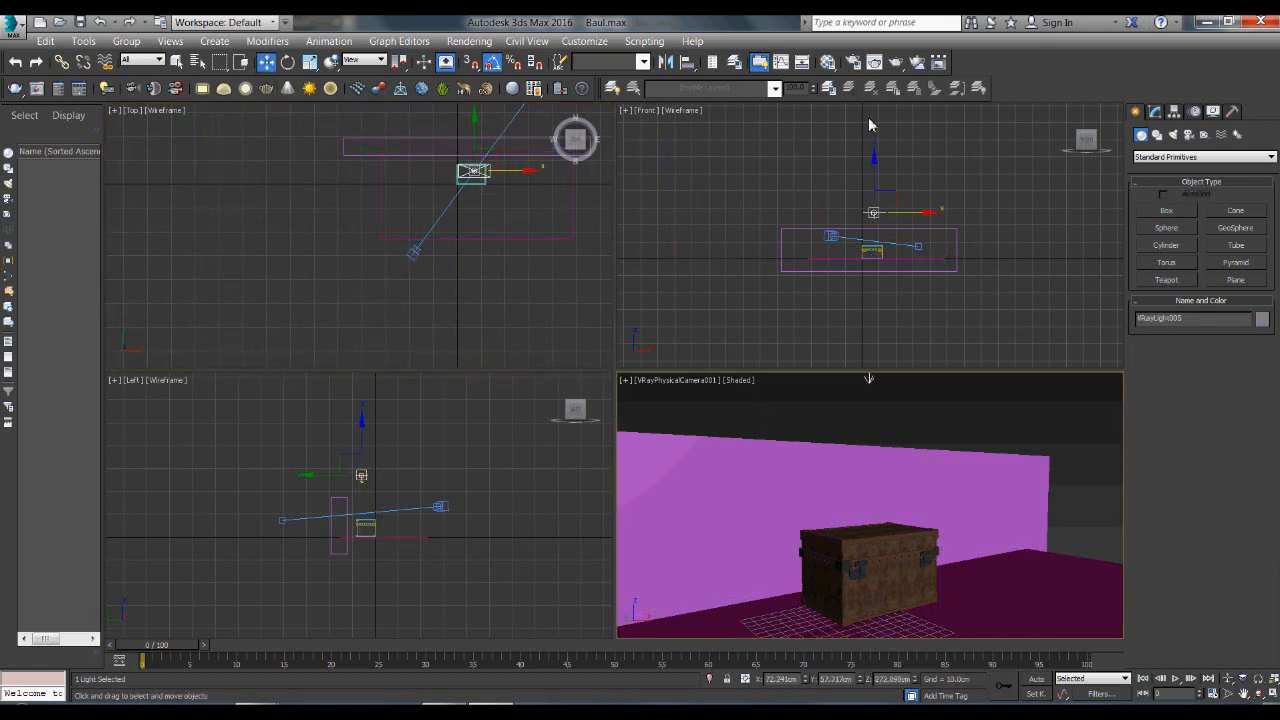
left_click(874, 63)
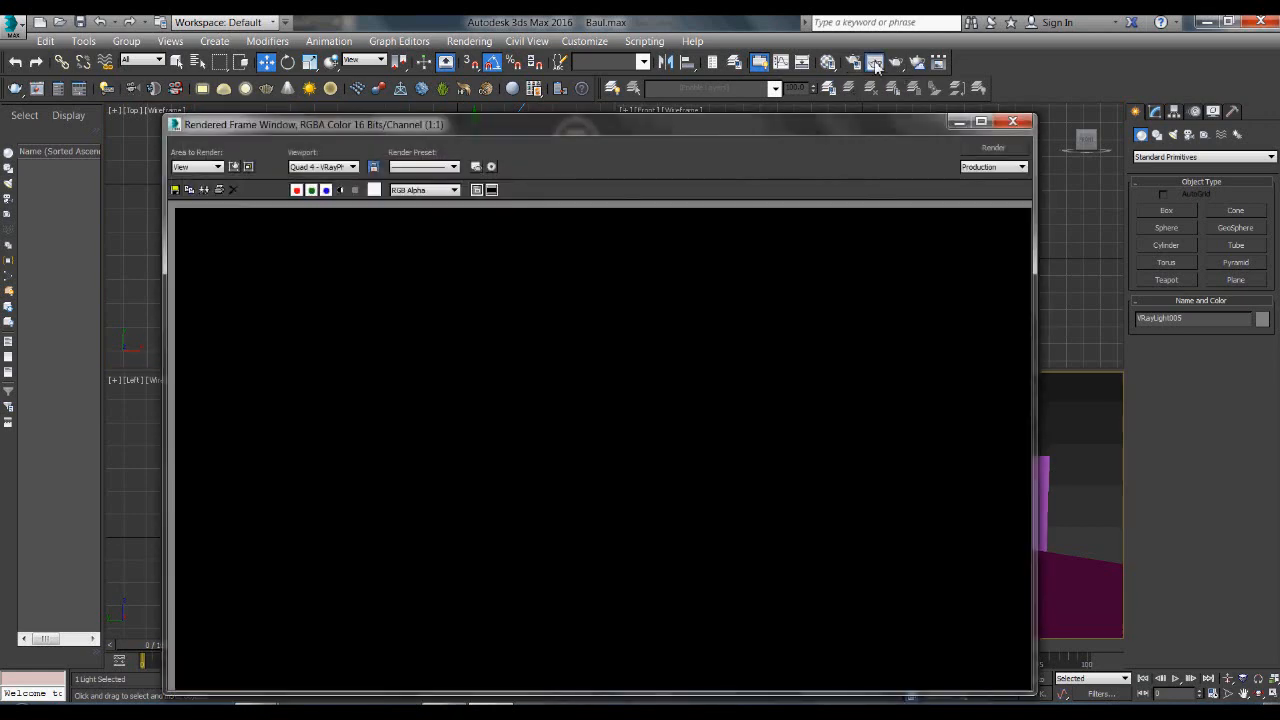
left_click(1004, 147)
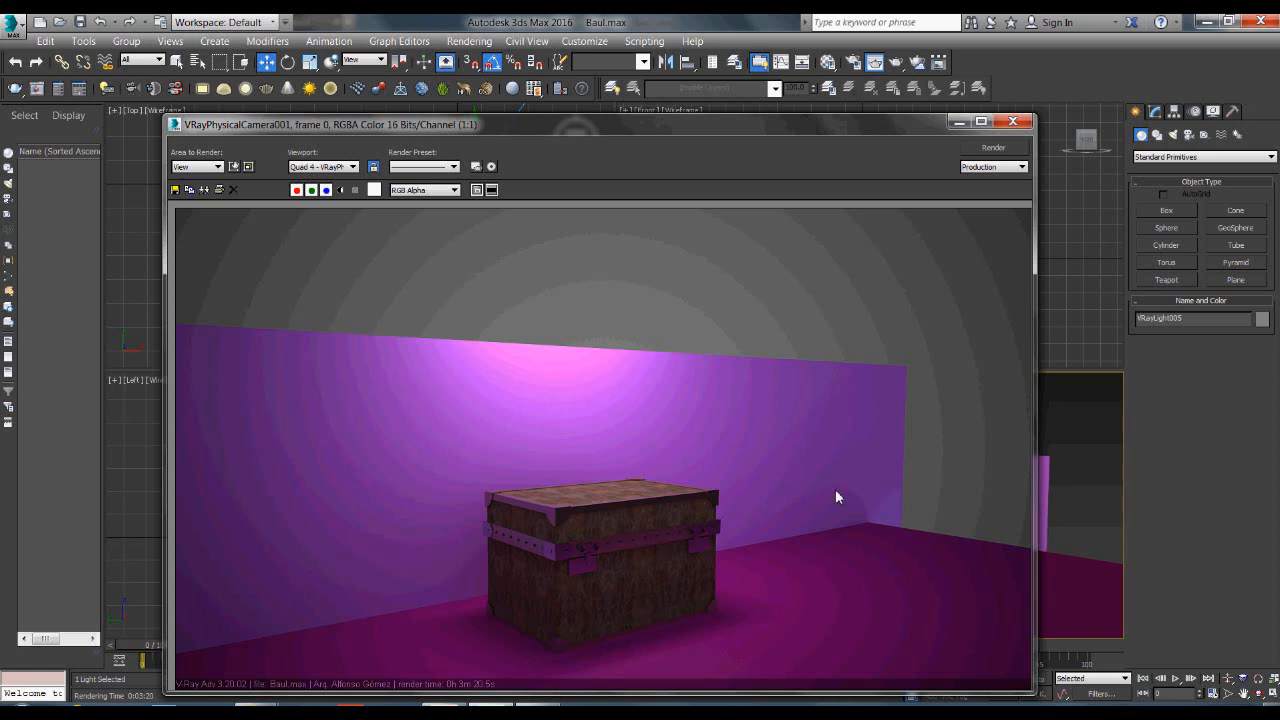
left_click(1013, 124)
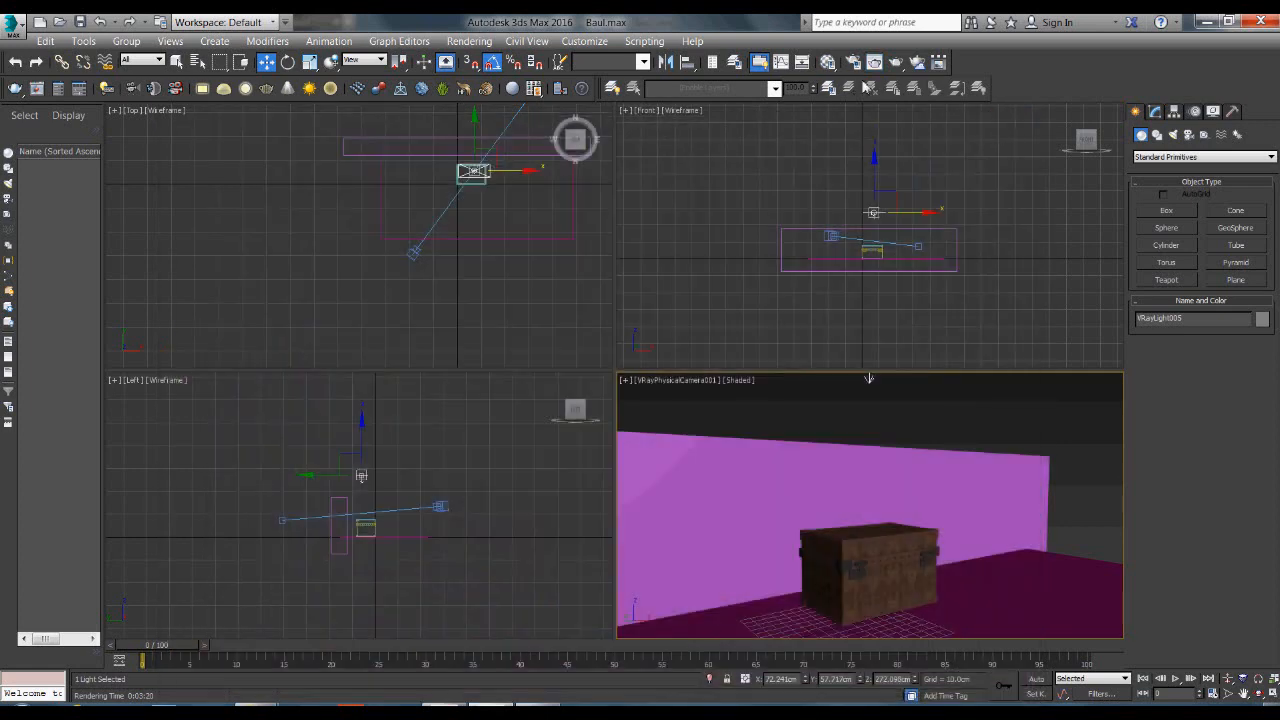
Set the real-world size of the PIEL Tutorial material's diffuse map to 100 cm wide and 60 cm high.
key("m")
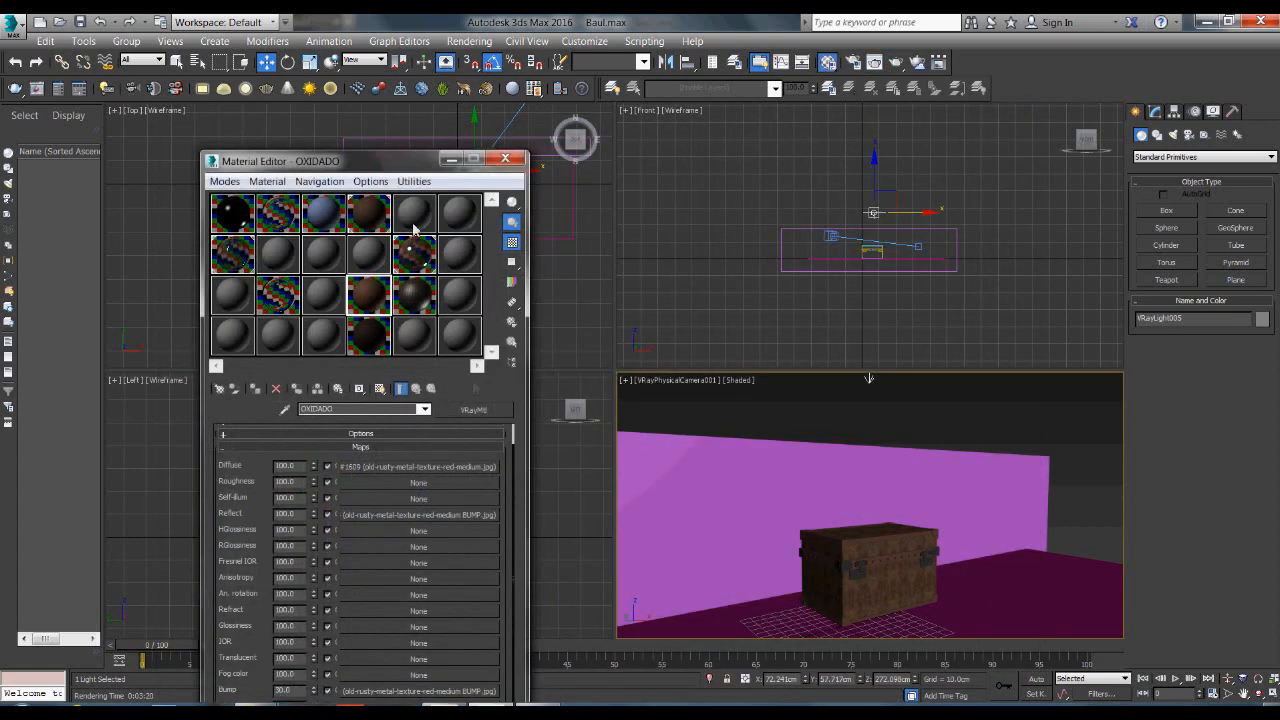
left_click(378, 211)
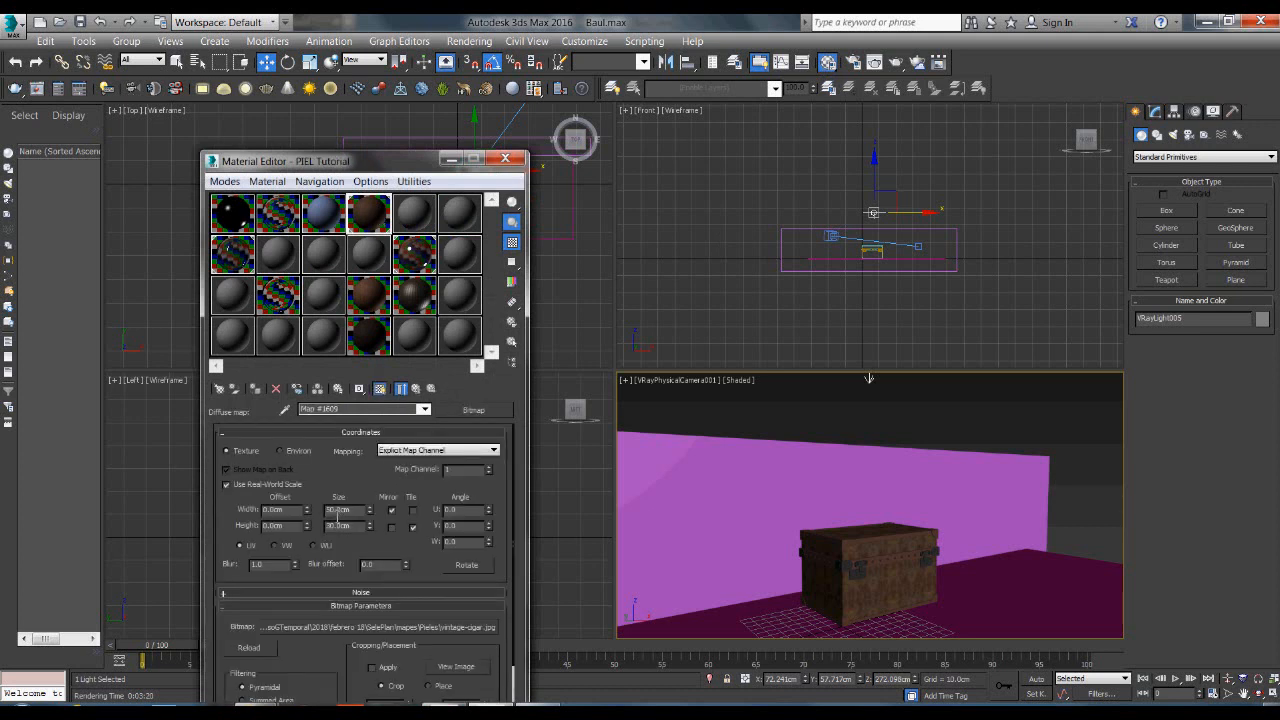
left_click(336, 513)
key("BackSpace")
type("10")
left_click(337, 534)
key("BackSpace")
type("6")
left_click(415, 389)
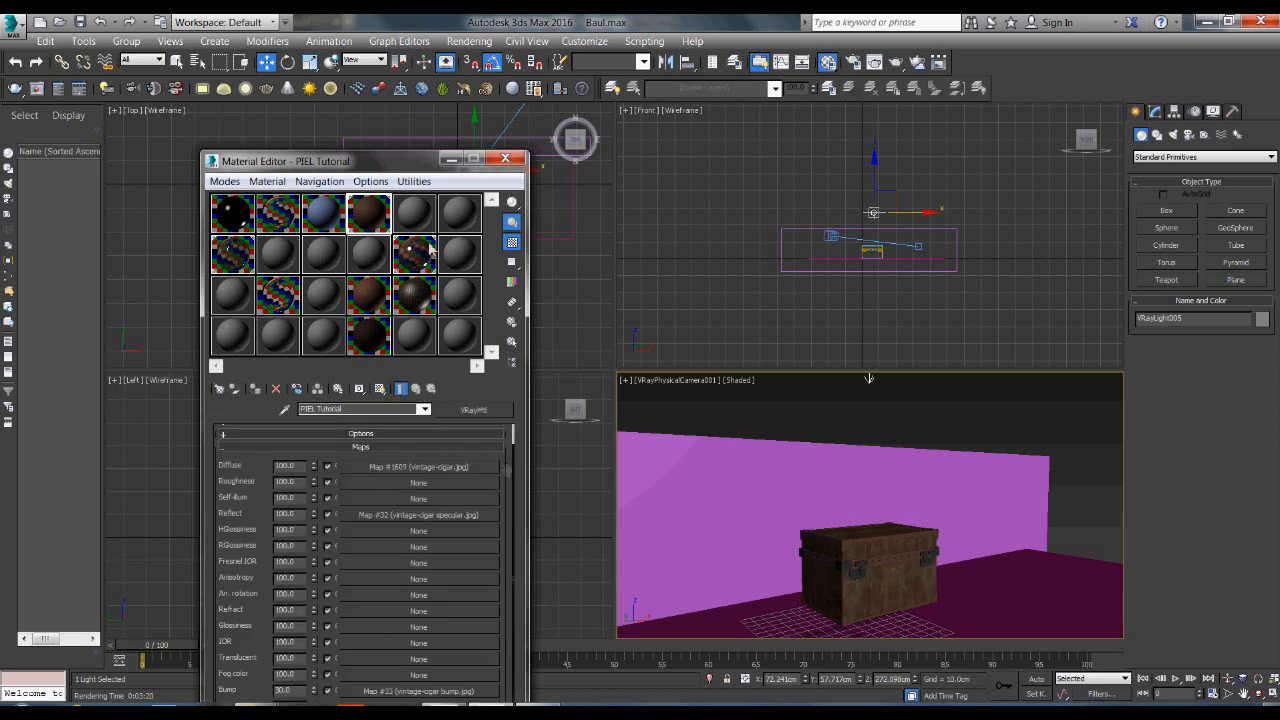
Set the real-world size of the PIEL Tutorial material's reflect map to 100 cm wide and 60 cm high.
left_click_drag(403, 168, 420, 132)
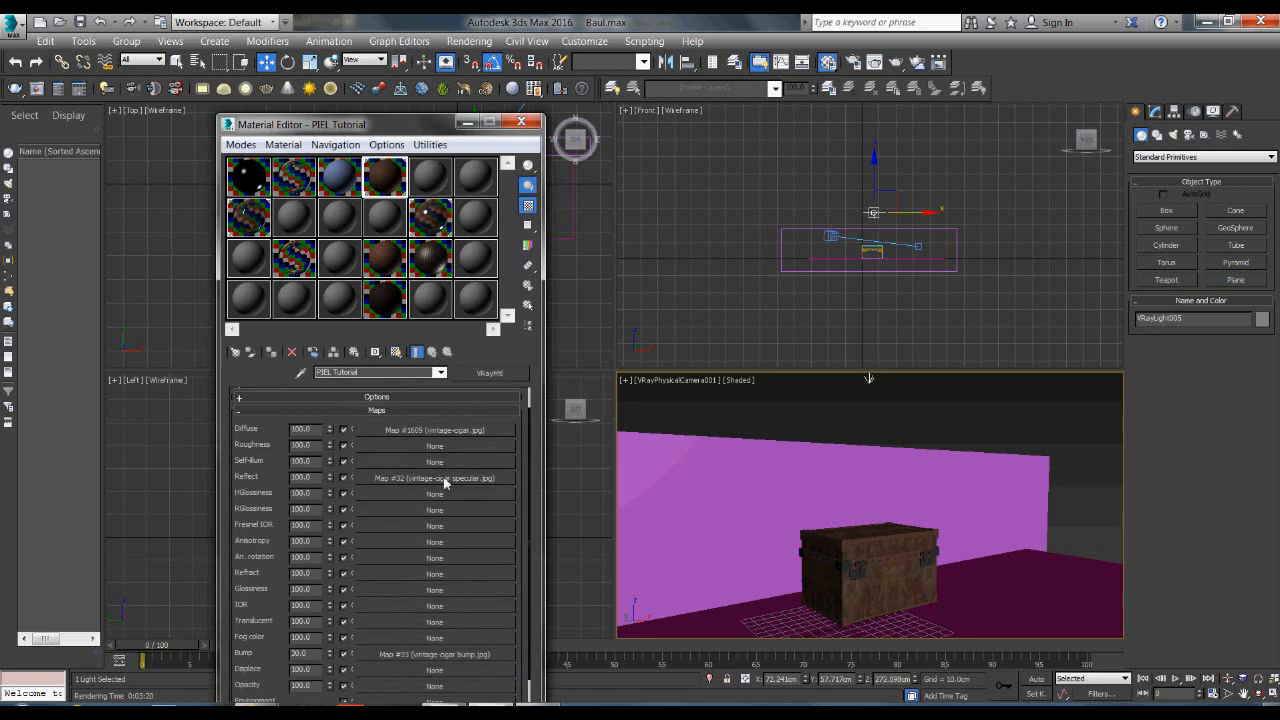
left_click(448, 481)
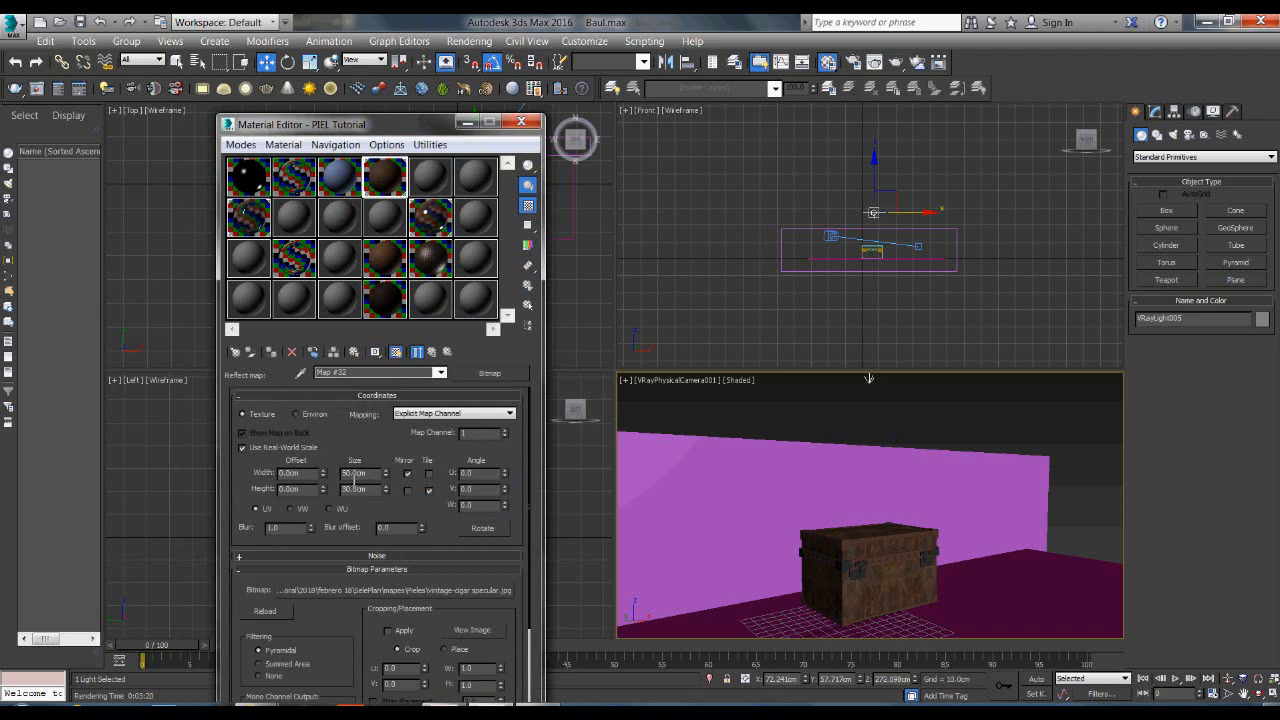
type("10")
left_click(350, 490)
key("BackSpace")
type("6")
left_click(437, 355)
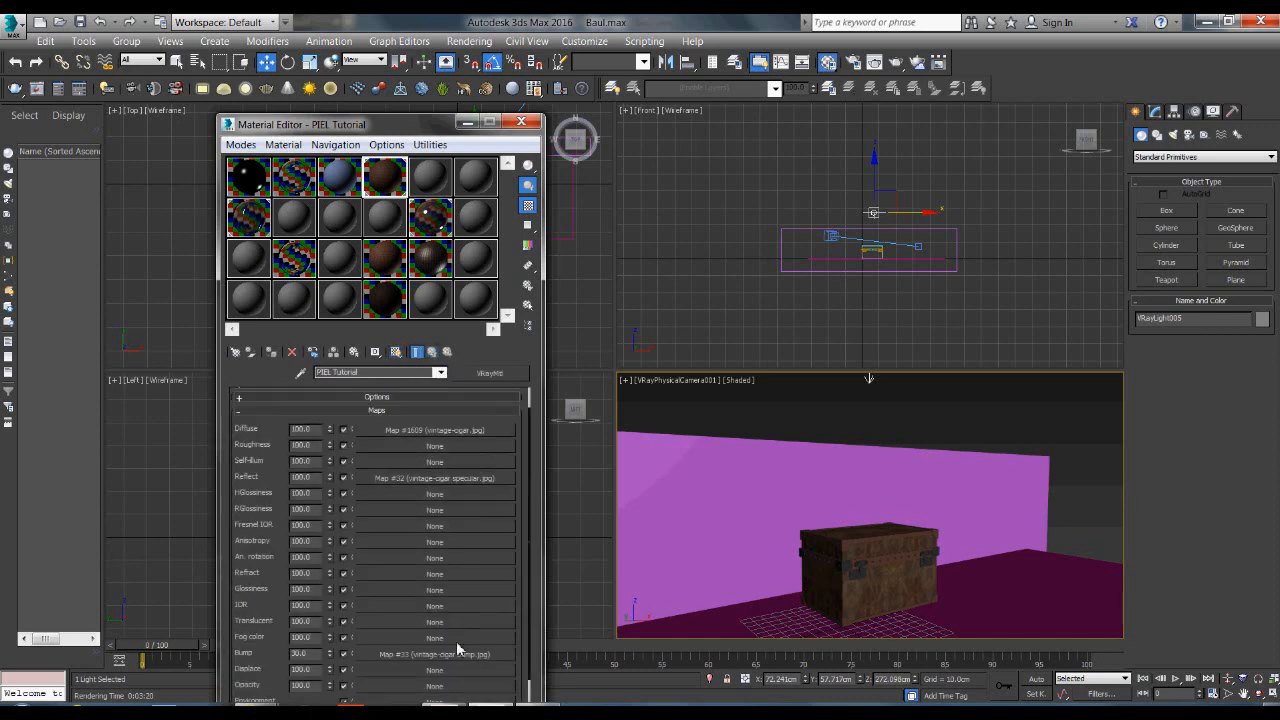
Resize the PIEL Tutorial material's bump map to match its other maps, with a real-world width of 100 cm.
left_click(458, 654)
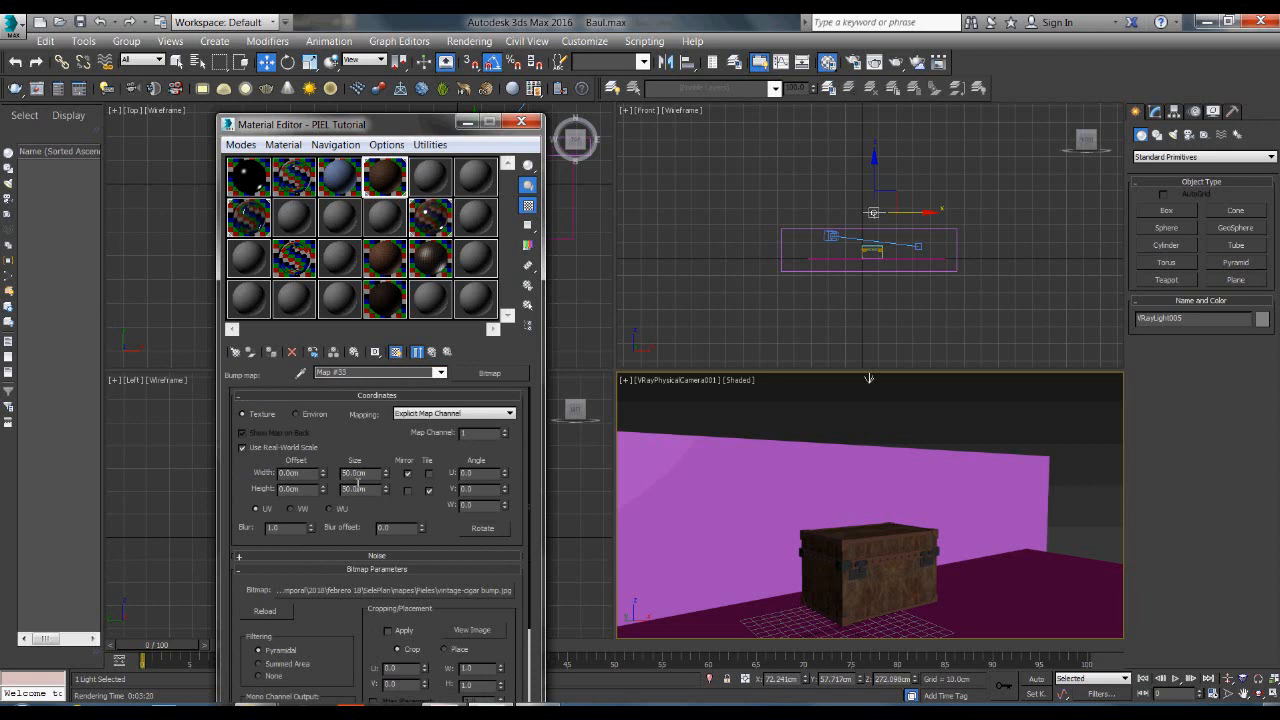
left_click_drag(353, 478, 343, 477)
type("100")
key("BackSpace")
left_click(433, 352)
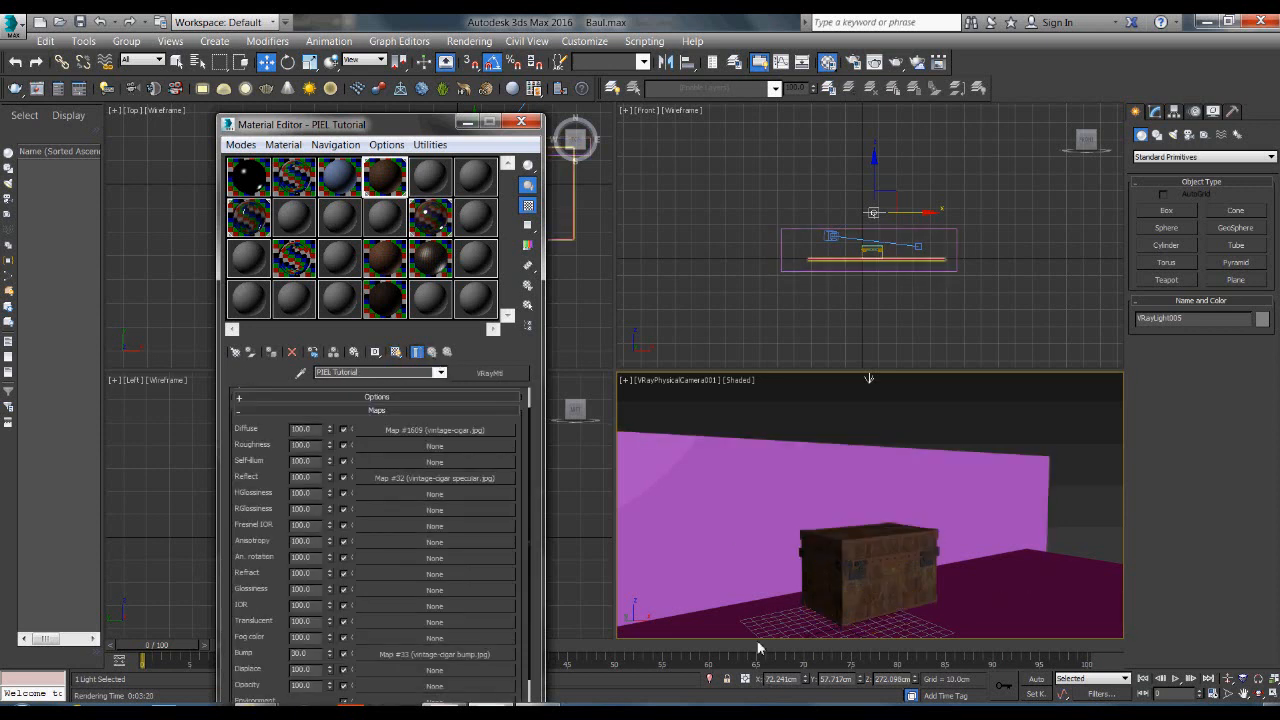
Assign the OXIDADO material to the object on the BAUL MATERIAL 2 layer, then close the Layer Explorer and Material Editor.
left_click(383, 258)
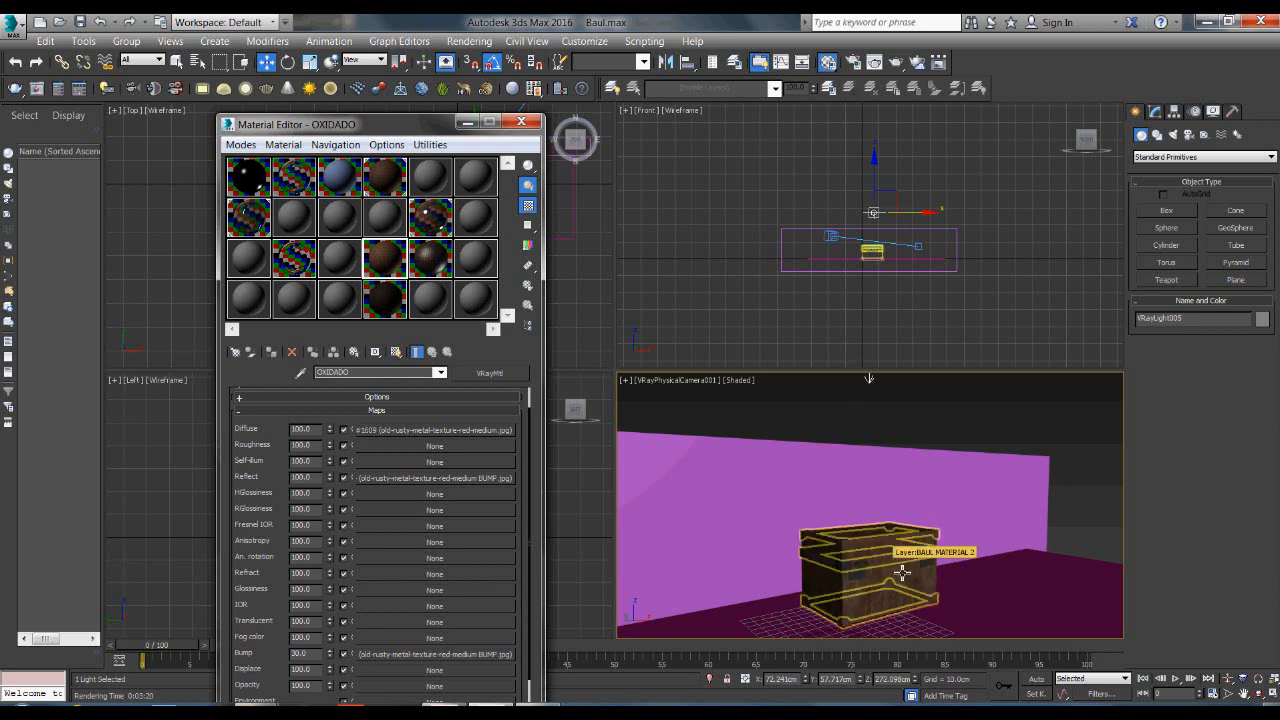
left_click(732, 66)
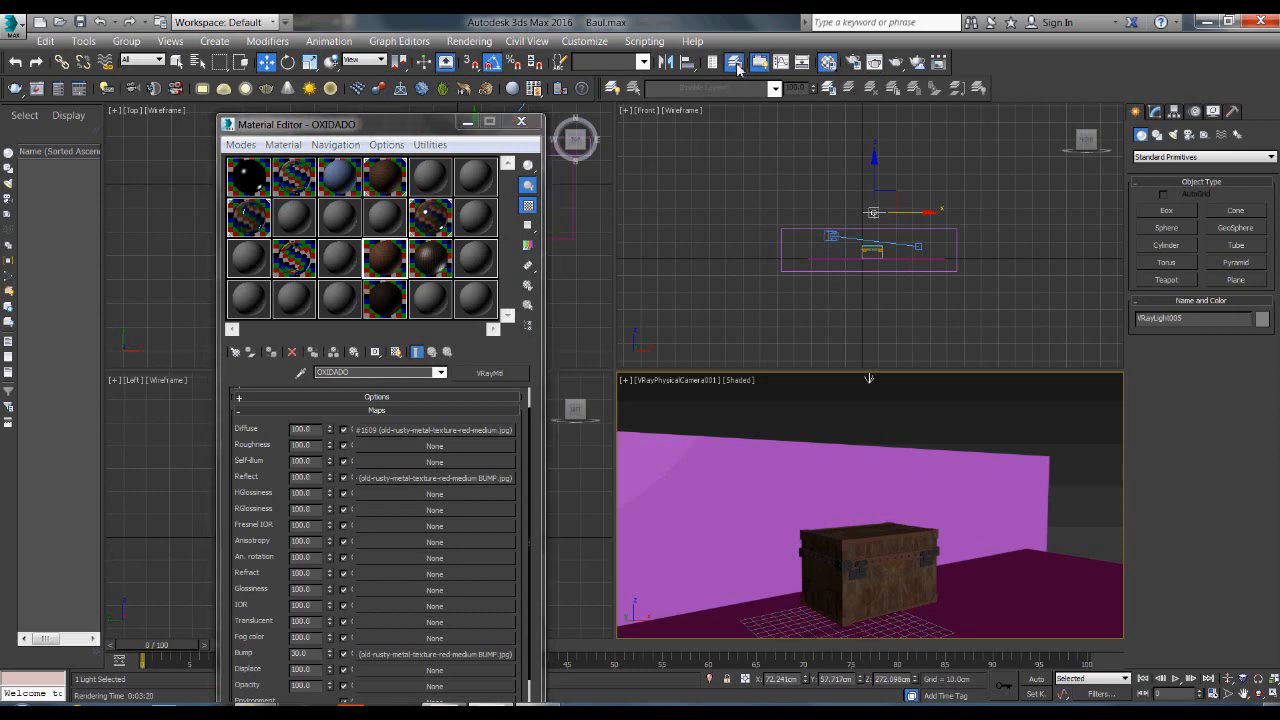
left_click(342, 192)
left_click(436, 150)
left_click_drag(388, 112, 540, 112)
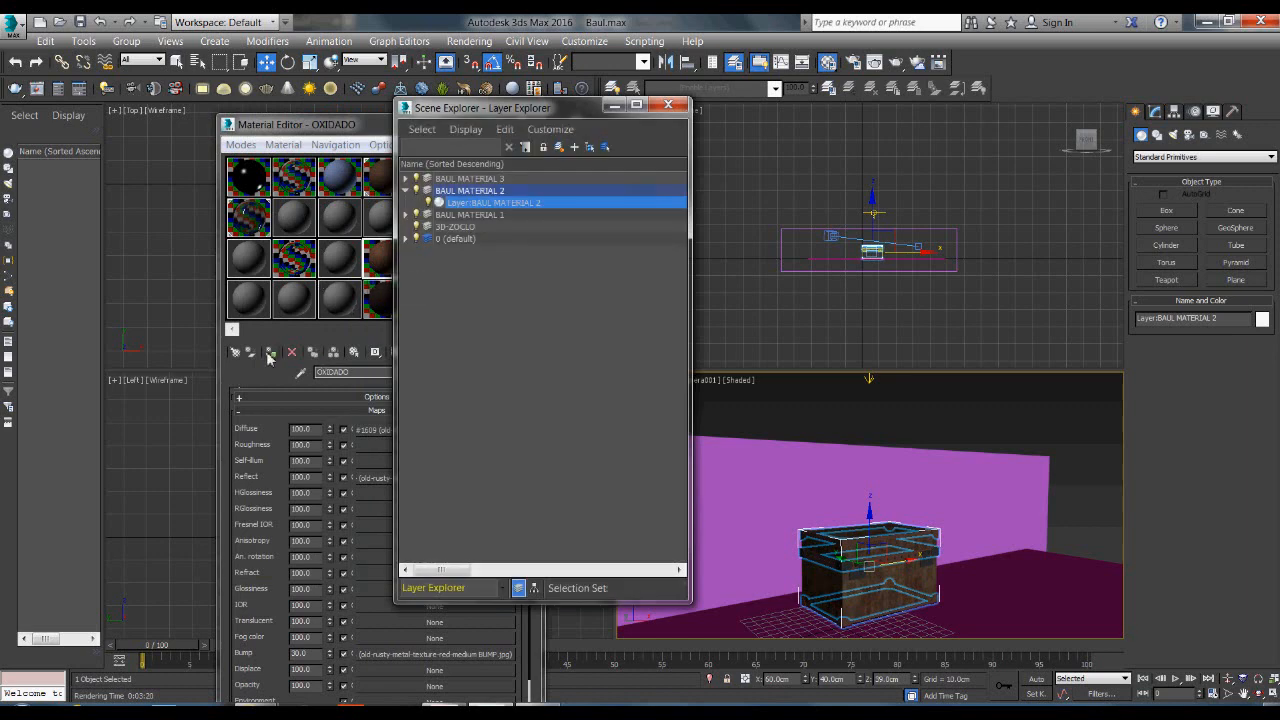
left_click(274, 356)
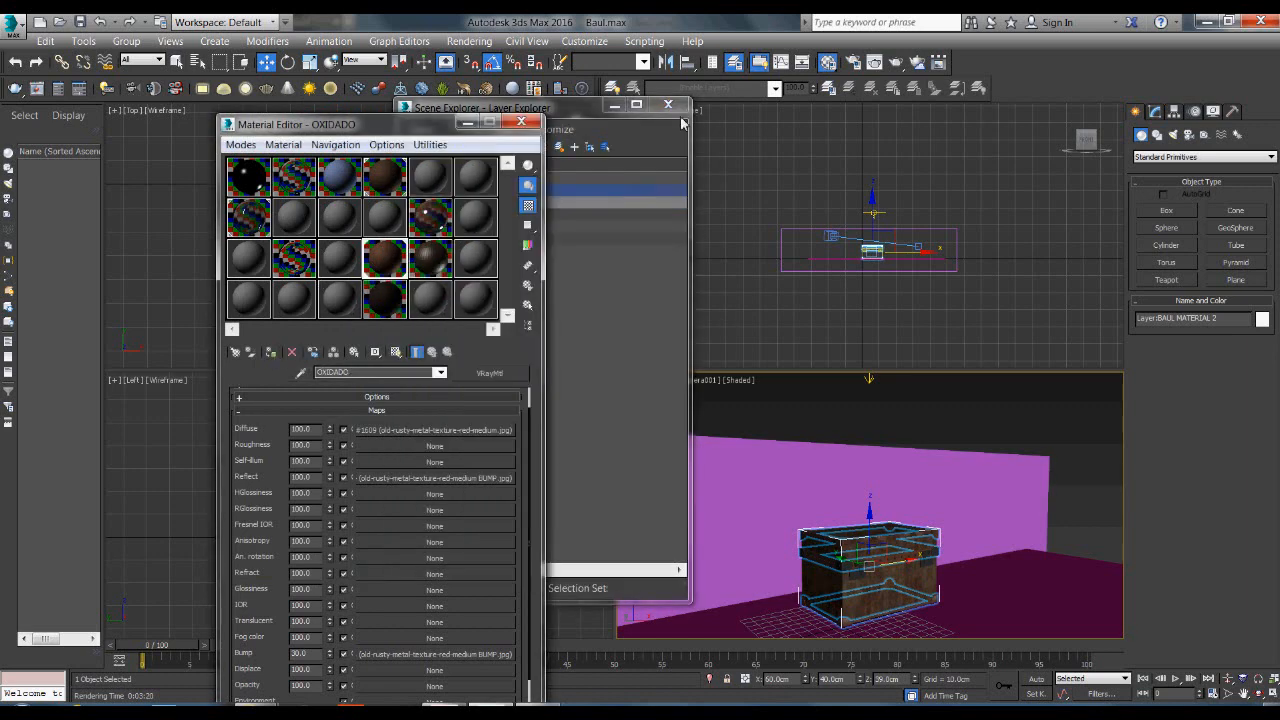
left_click(572, 110)
left_click(668, 104)
left_click(530, 124)
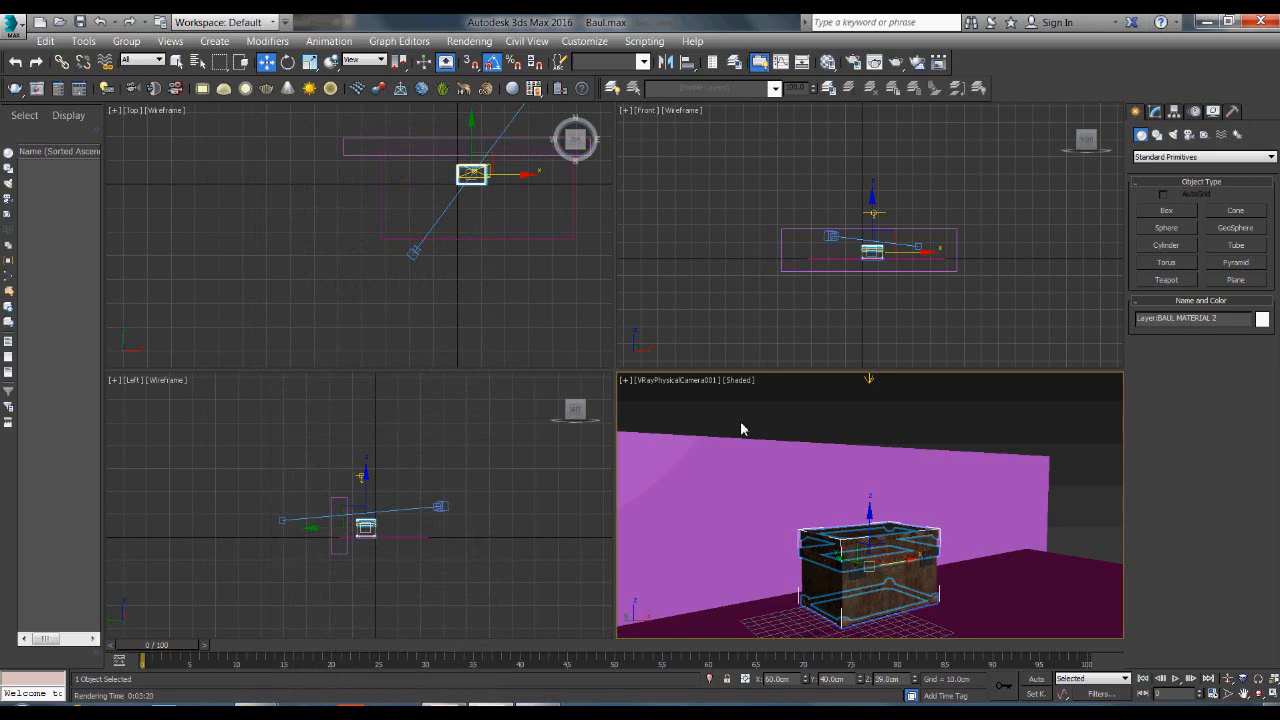
Render the VRayPhysicalCamera001 view again with the rusty metal material applied to the trunk's trim.
left_click(875, 62)
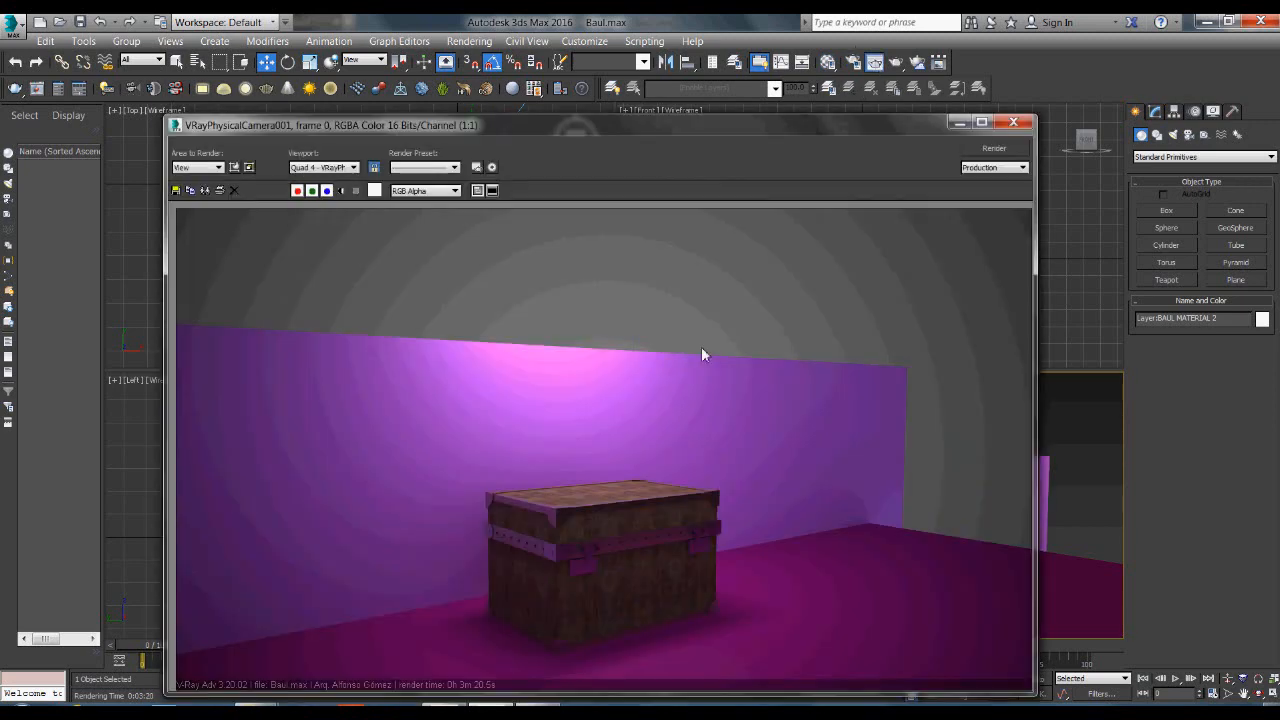
left_click(1000, 149)
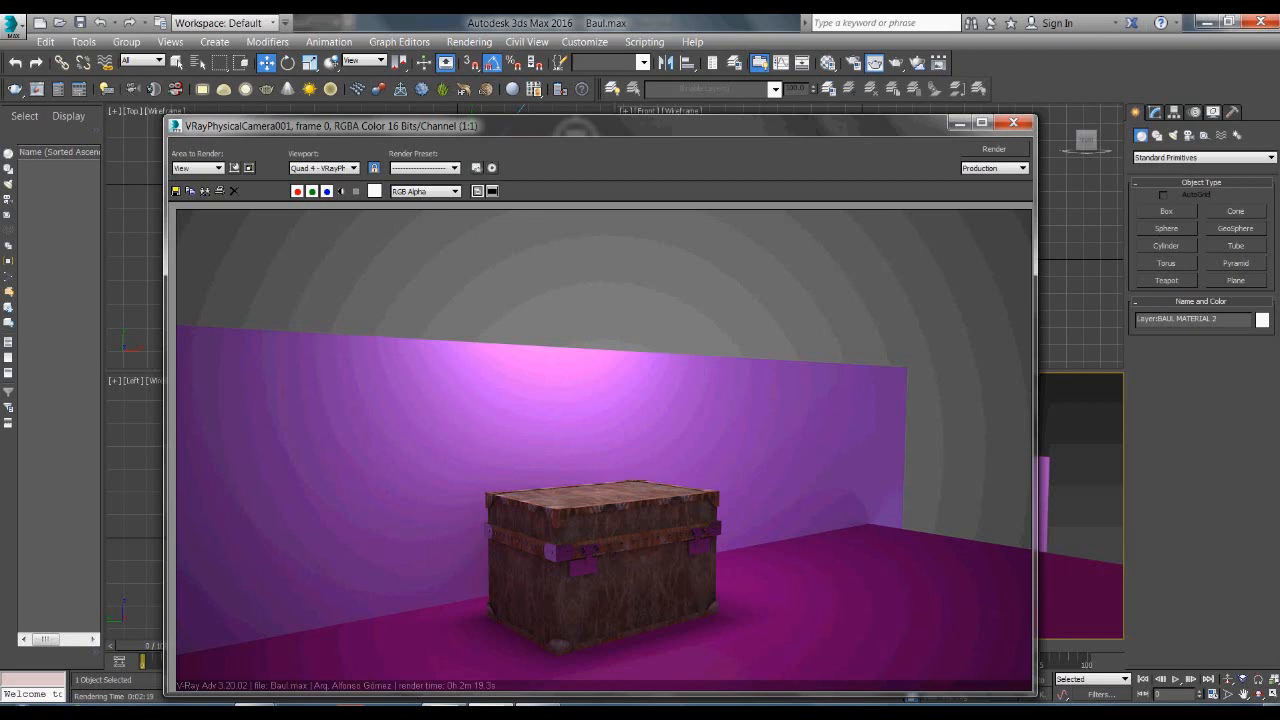
Look at the interior render "prublft6 lado b" in Windows Photo Viewer, then return to the trunk render in 3ds Max.
mouse_move(529, 712)
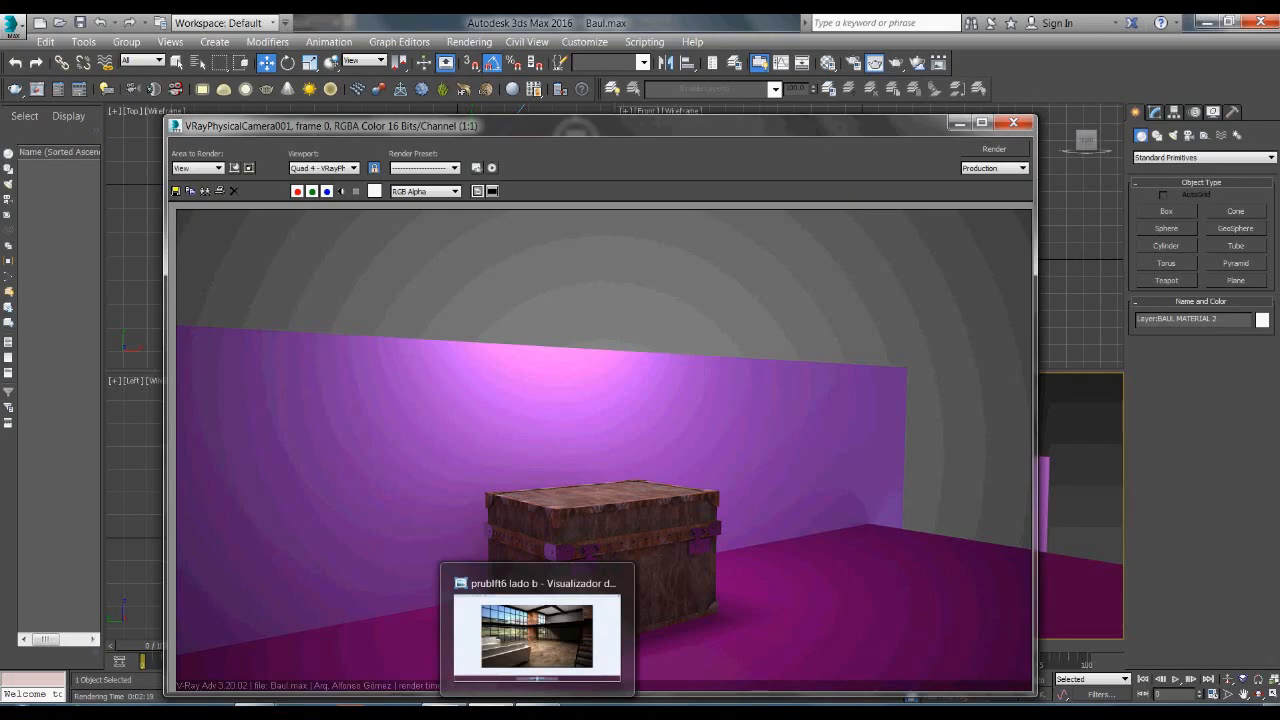
left_click(605, 626)
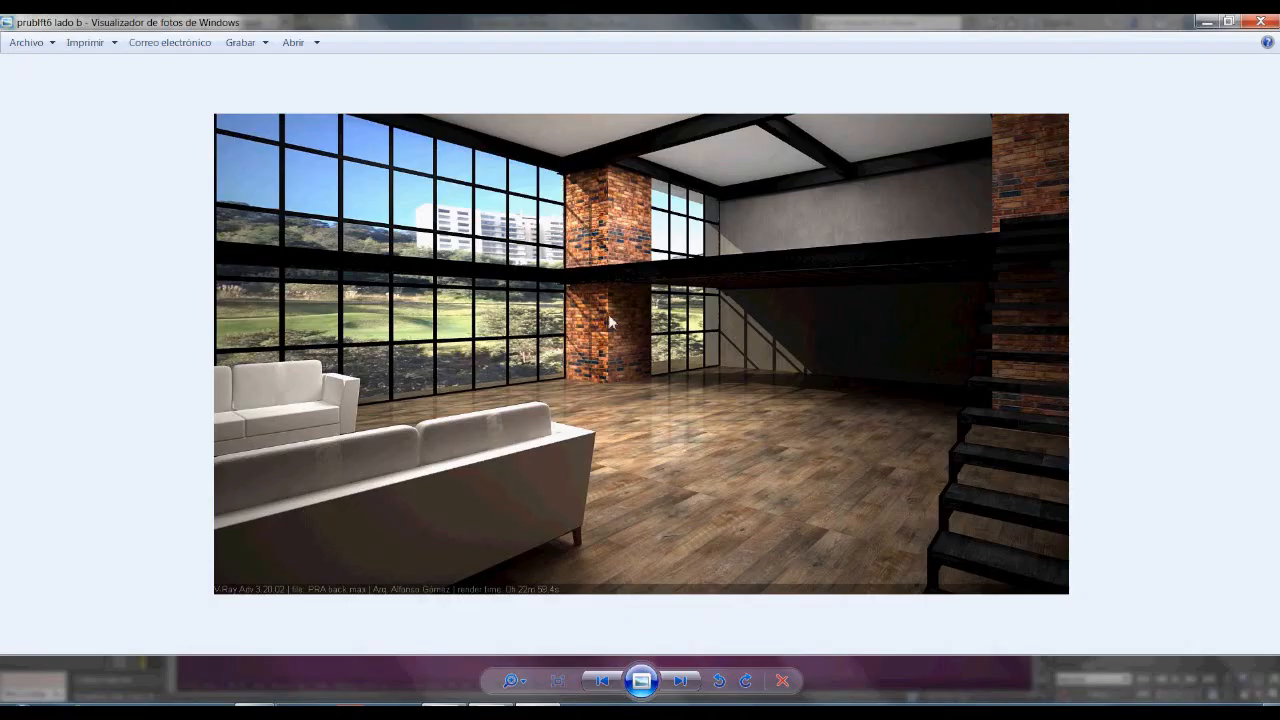
left_click(1205, 26)
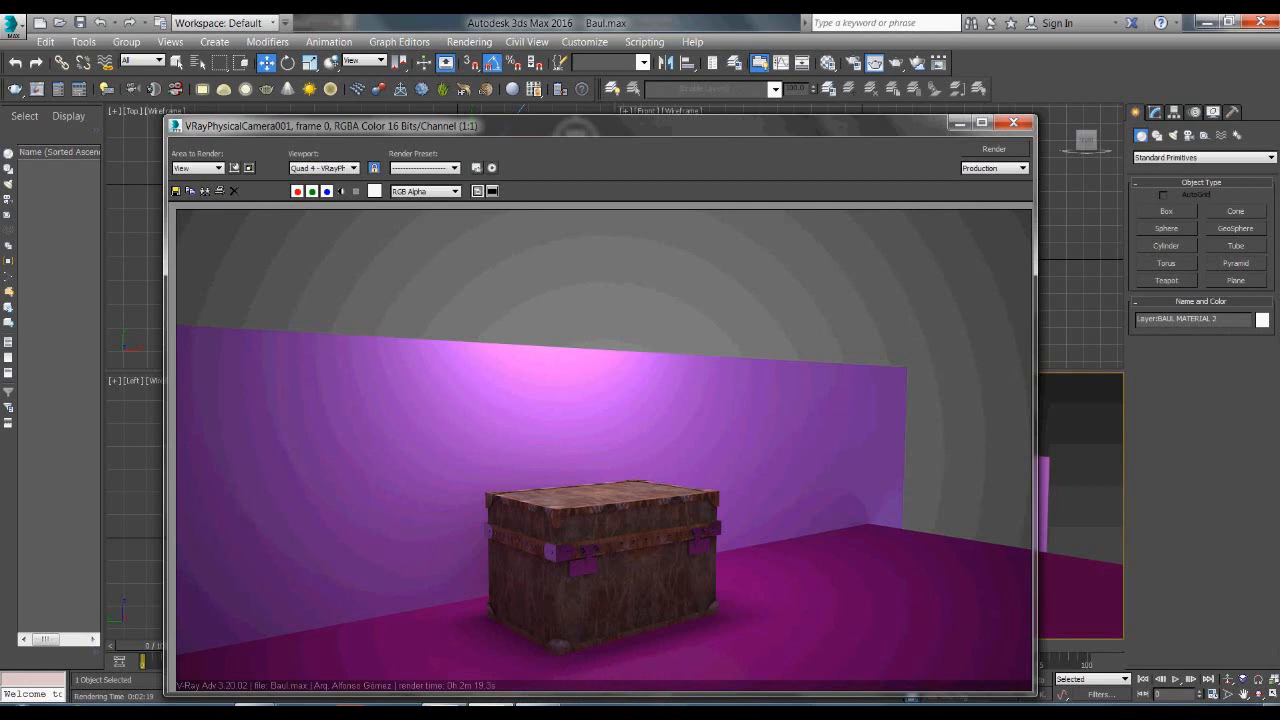